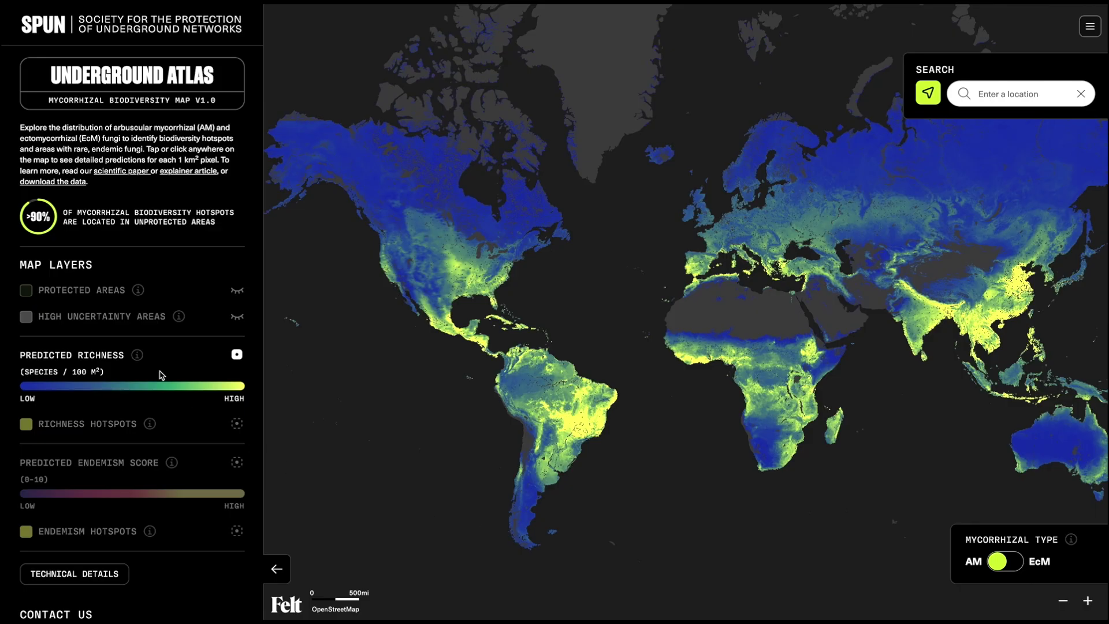
Show the Predicted Richness explanation and zoom into the AM richness pattern over central Brazil.
left_click(140, 355)
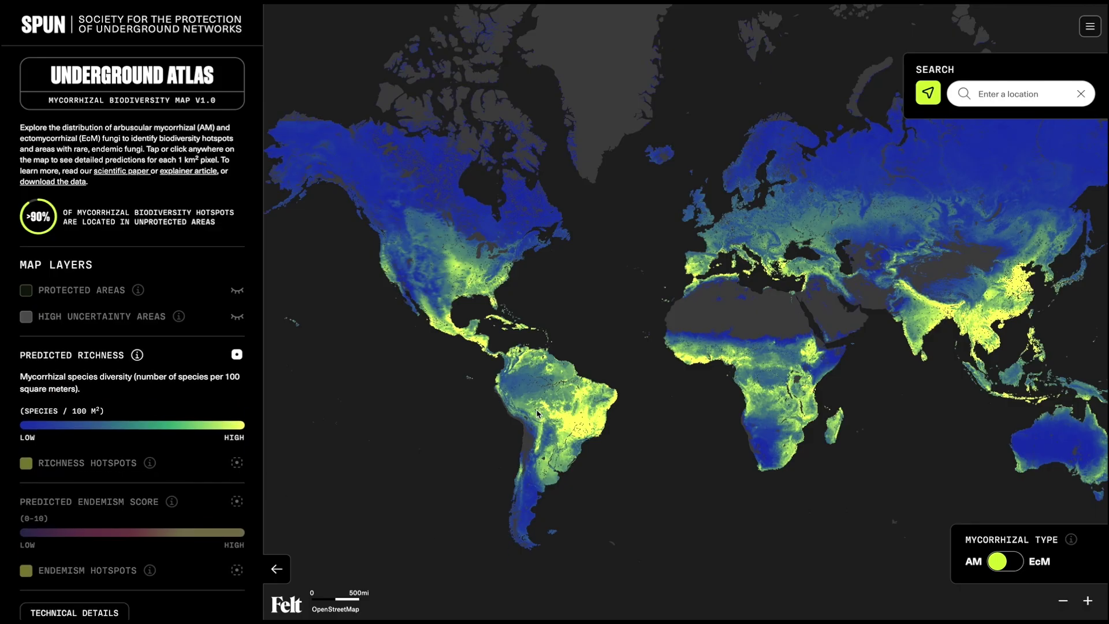
scroll(541, 421, "up", 5)
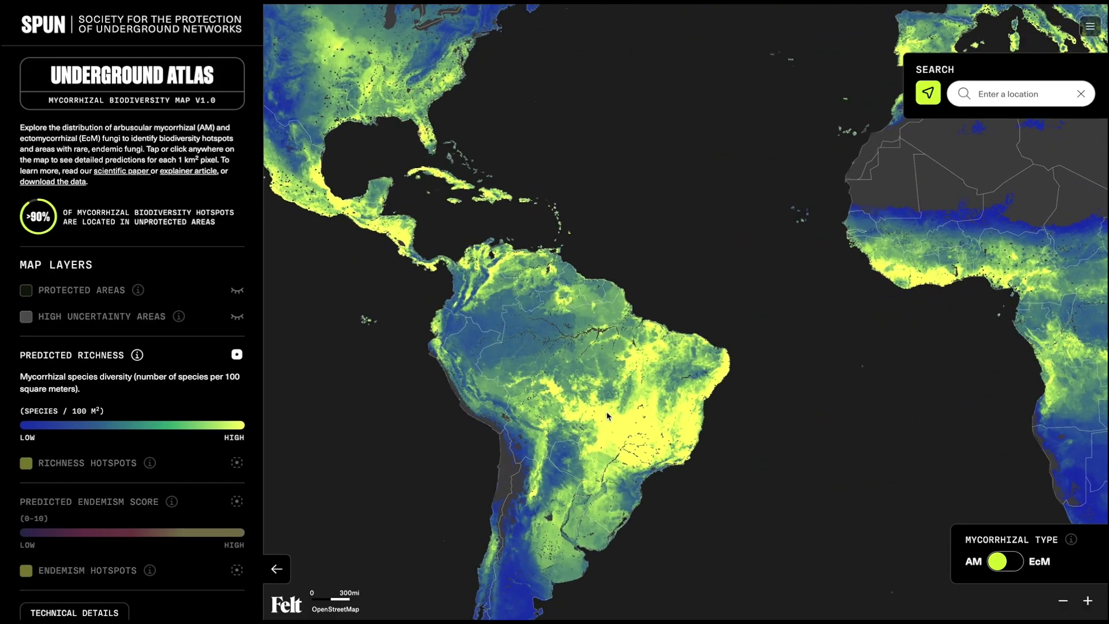
scroll(607, 416, "up", 5)
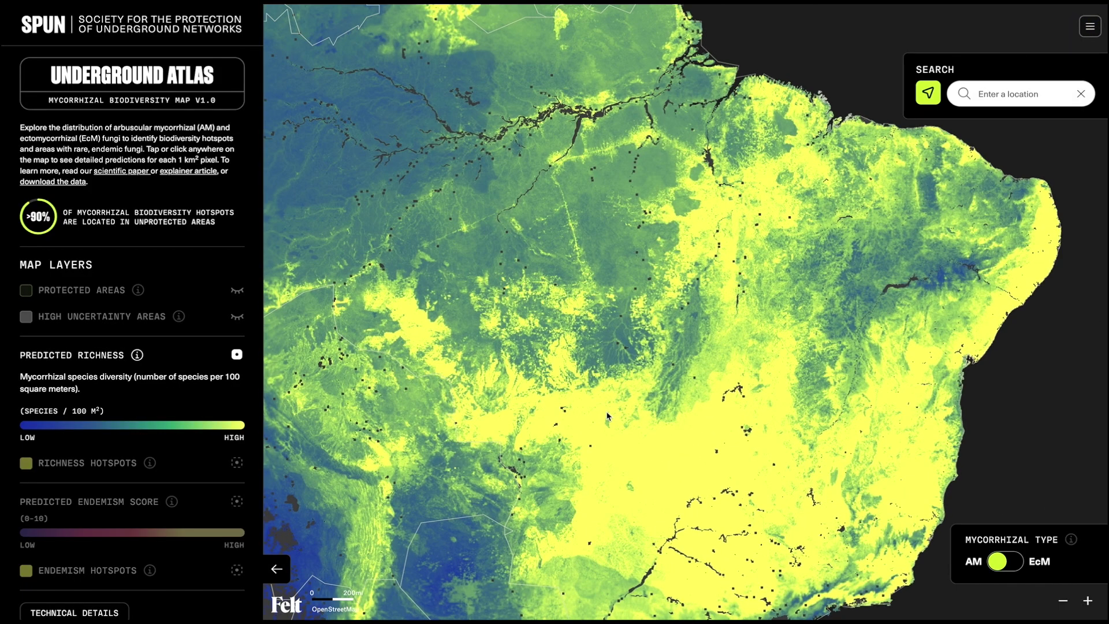
scroll(607, 416, "up", 3)
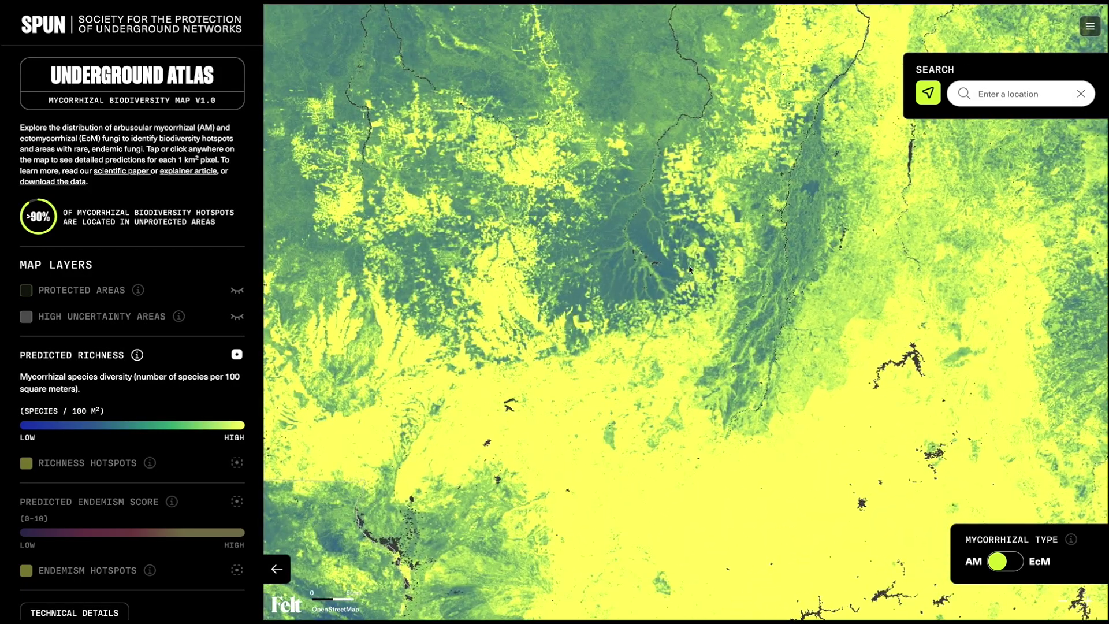
scroll(672, 270, "up", 3)
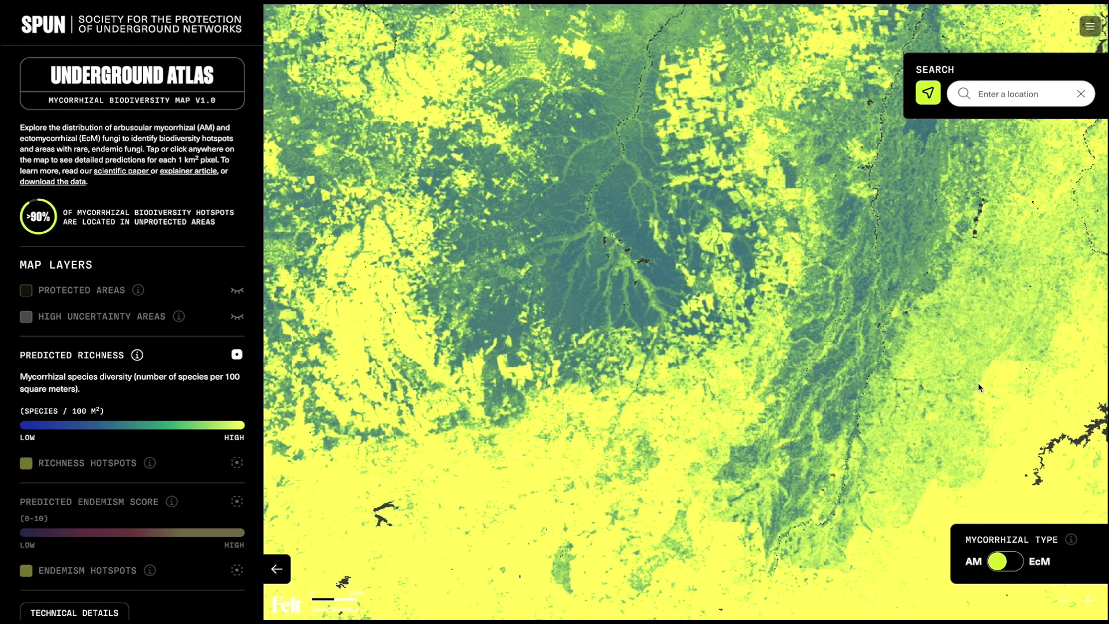
scroll(978, 382, "down", 5)
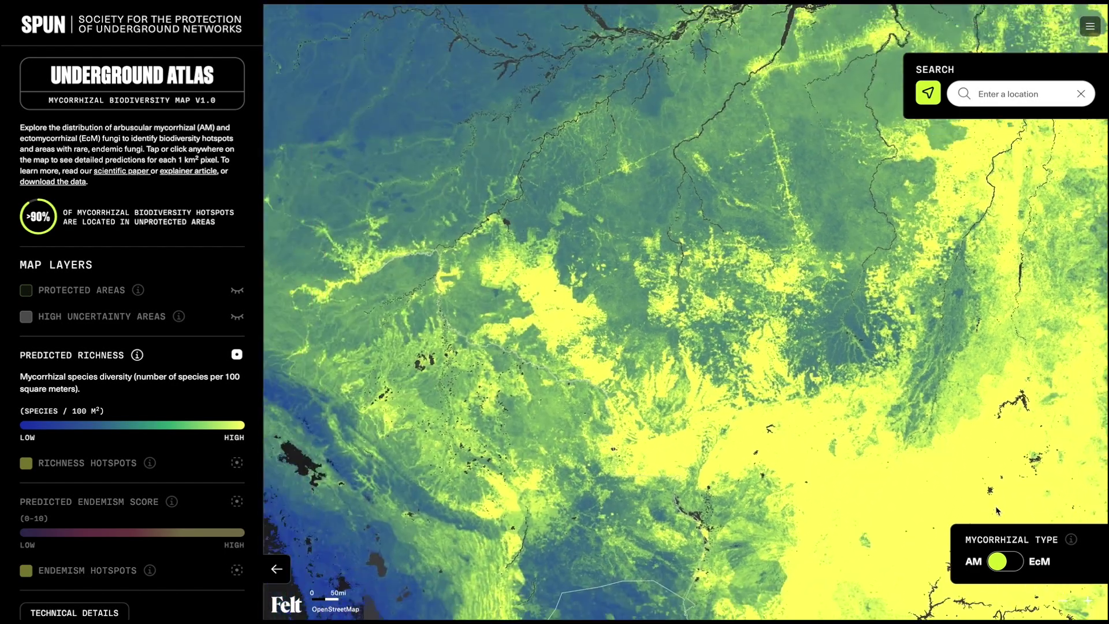
Set the mycorrhizal type to EcM and view ectomycorrhizal richness from South America out to the world.
left_click(997, 561)
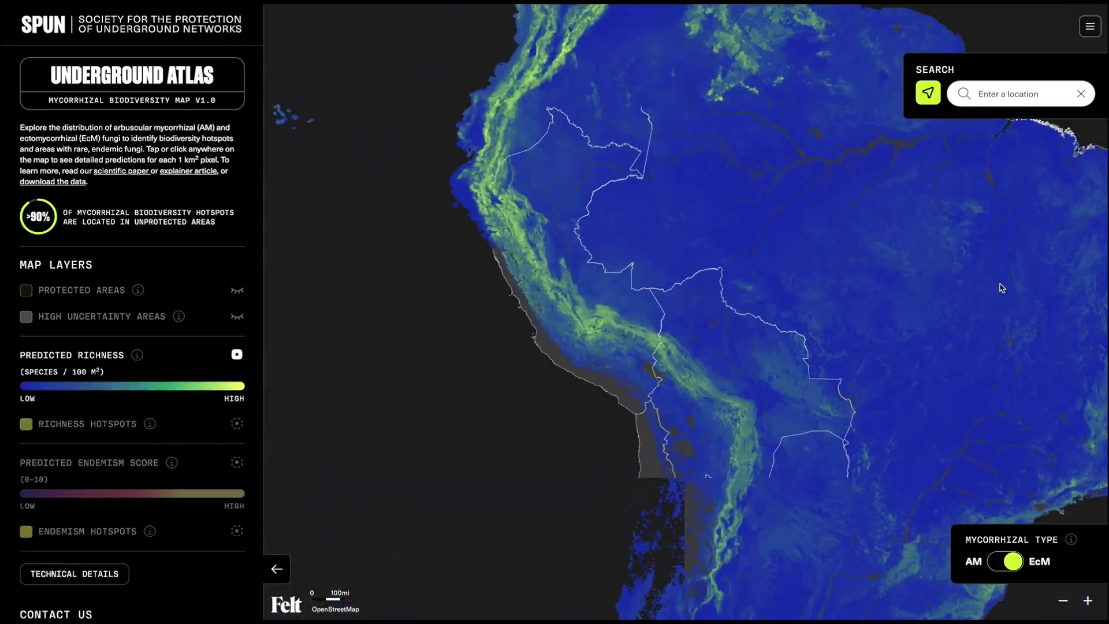
scroll(1002, 287, "up", 3)
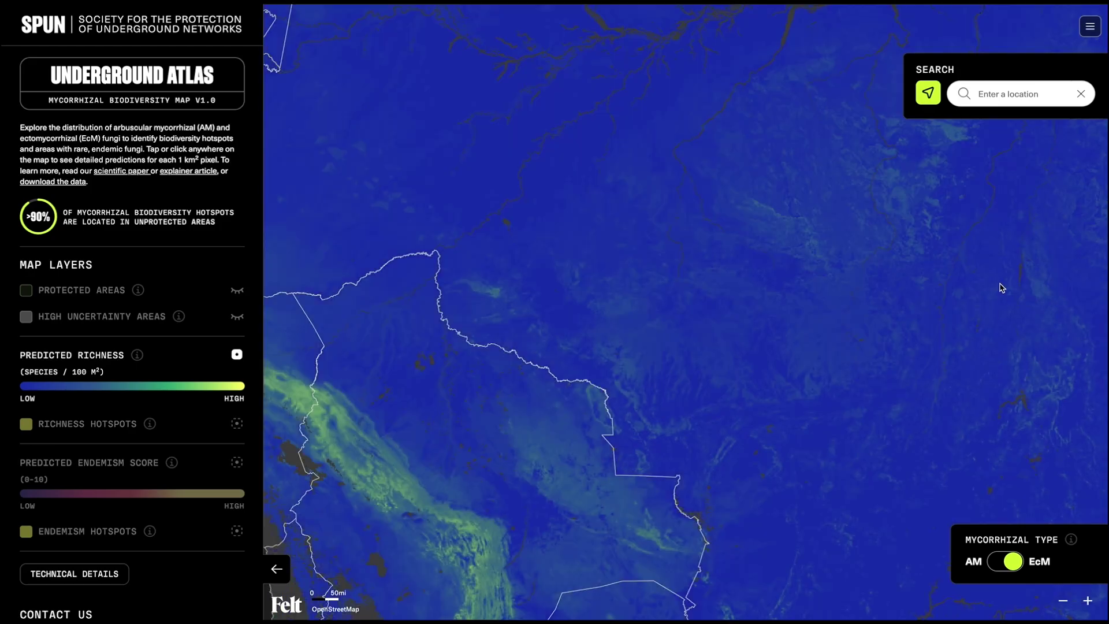
scroll(1002, 288, "down", 3)
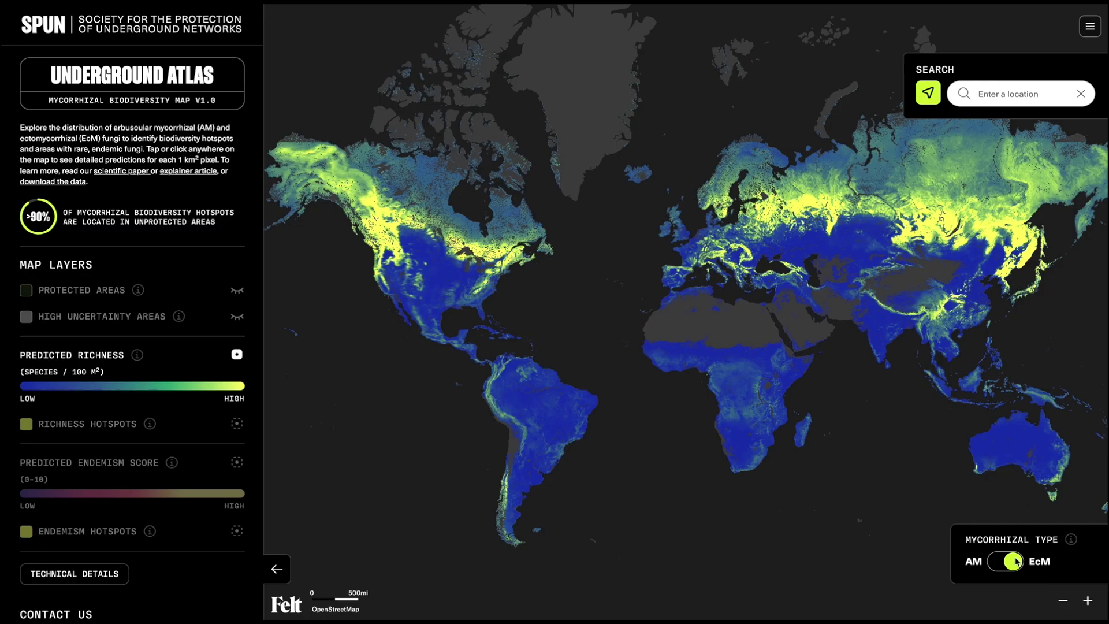
Alternate the richness map between AM and EcM to compare them, finishing on AM.
left_click(1017, 561)
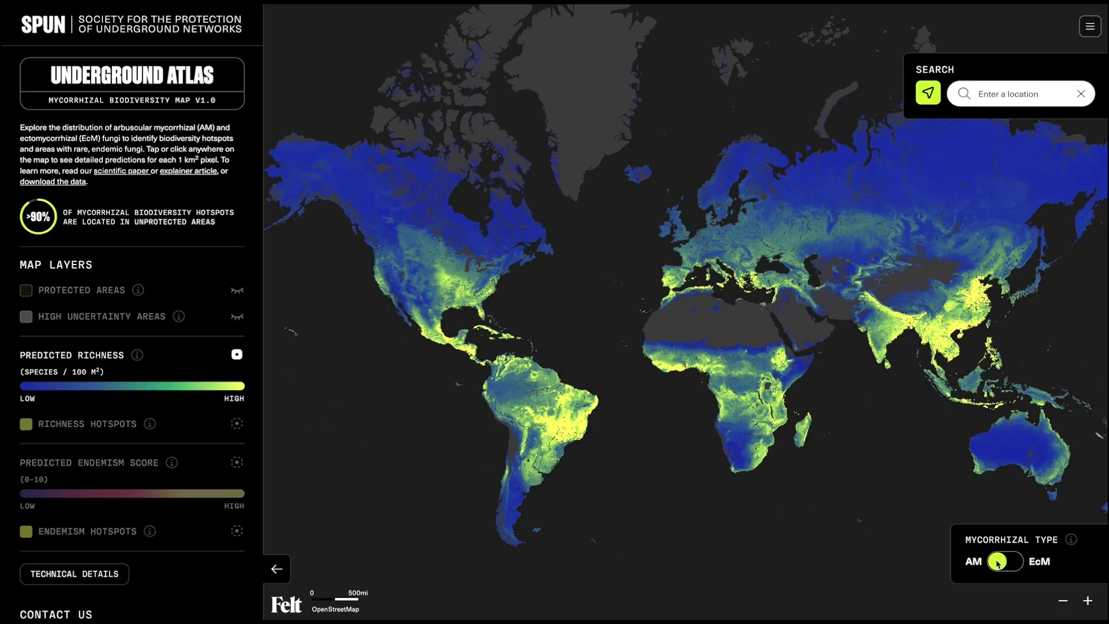
left_click(997, 563)
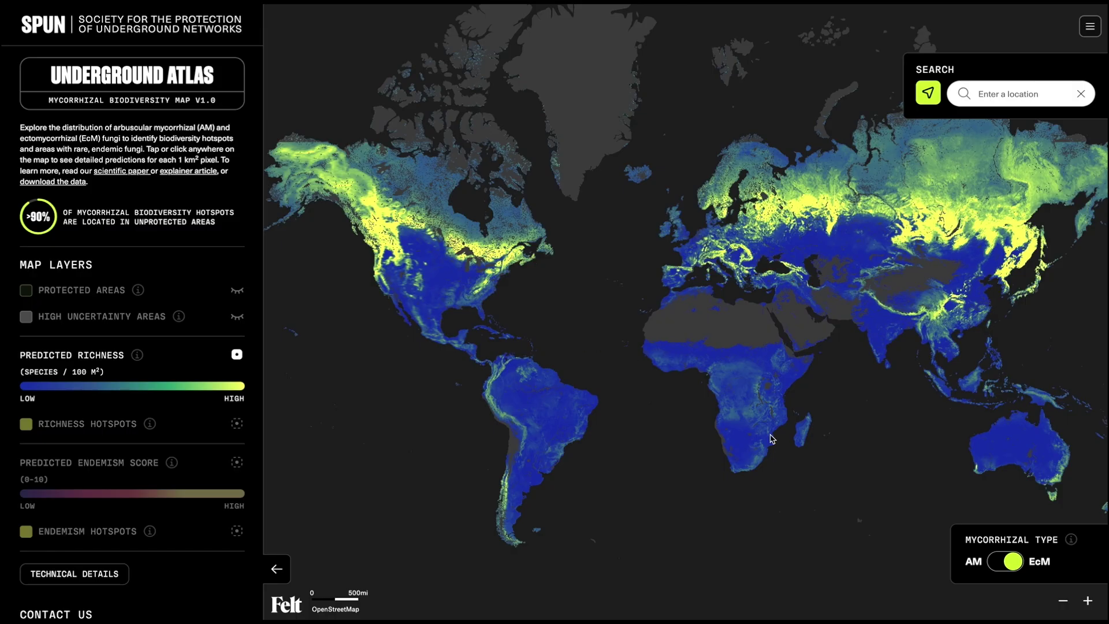
left_click(1022, 566)
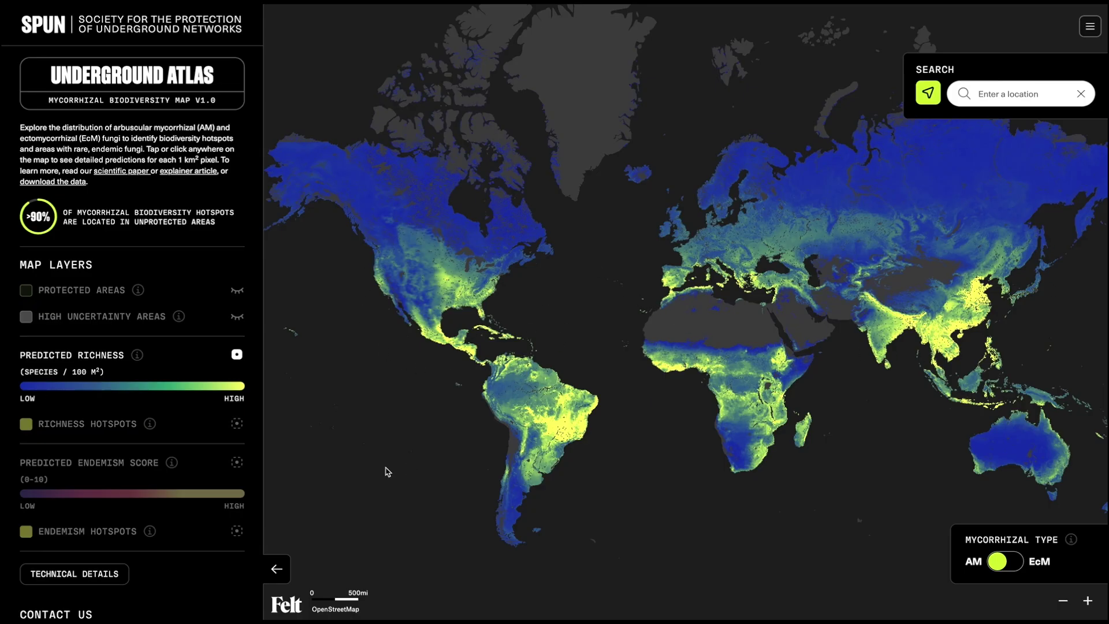
Replace Predicted Richness with the Richness Hotspots layer and inspect Iberia and the western Mediterranean.
left_click(236, 424)
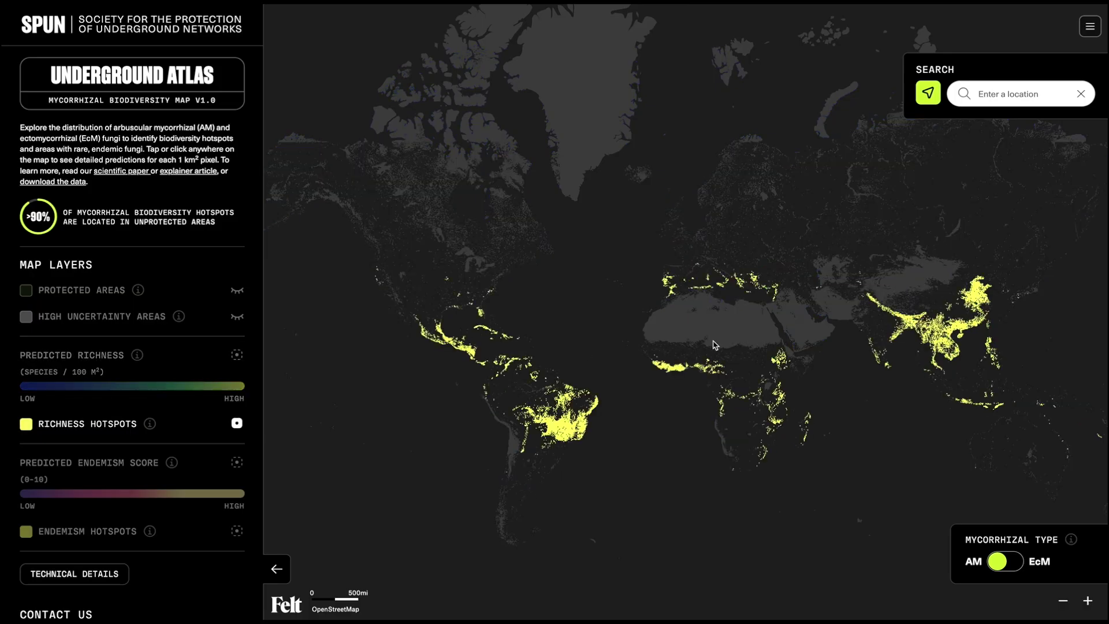
scroll(709, 281, "up", 2)
scroll(709, 281, "up", 3)
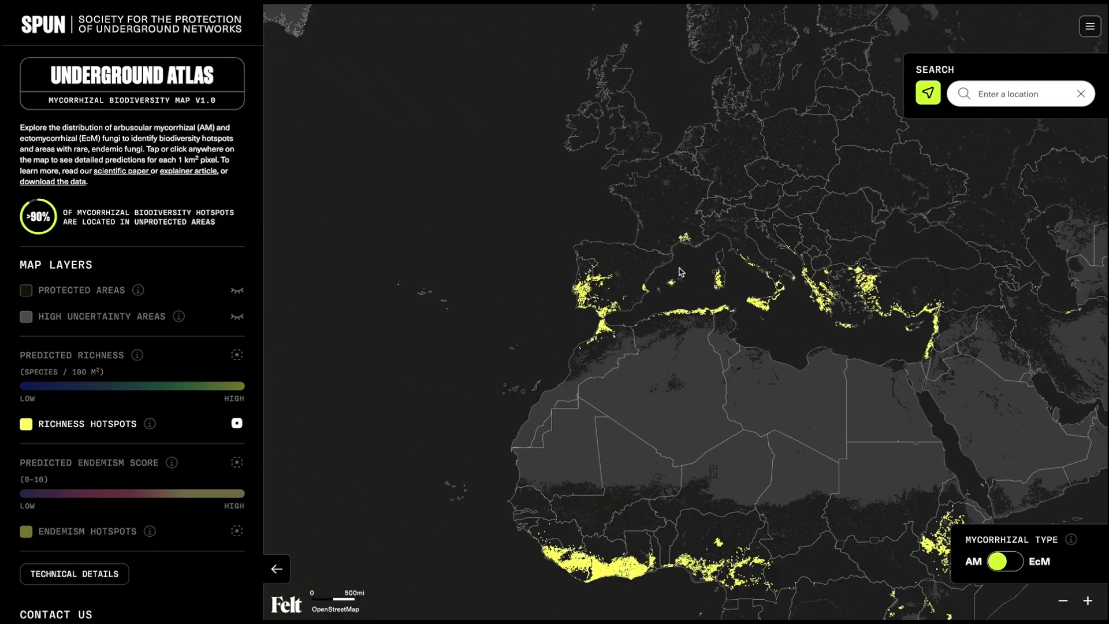
scroll(550, 324, "up", 4)
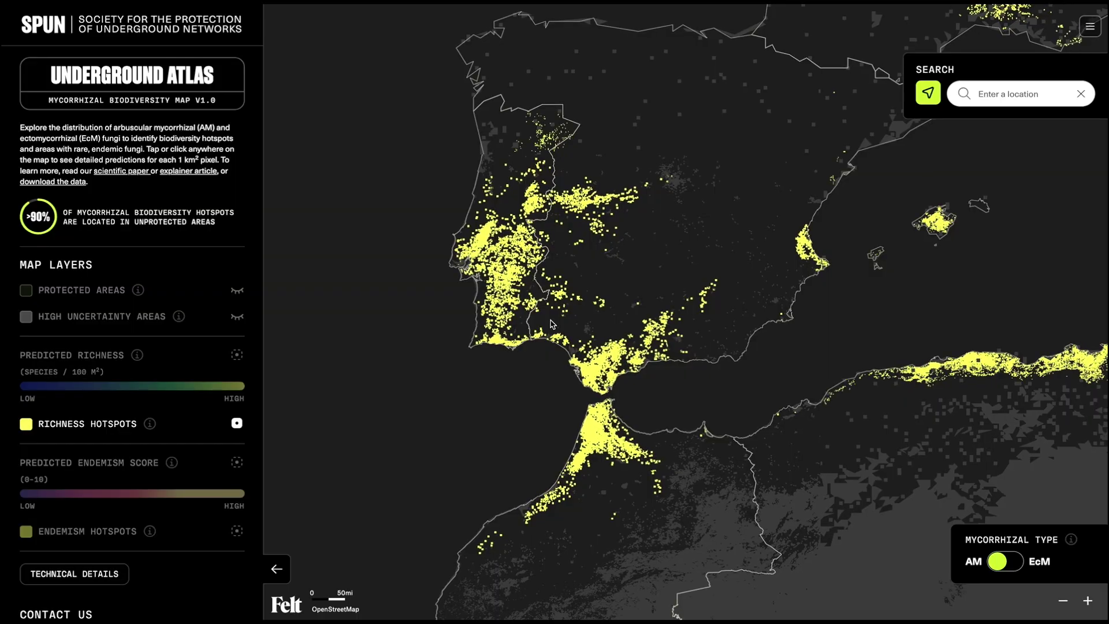
scroll(550, 324, "down", 3)
scroll(543, 325, "down", 2)
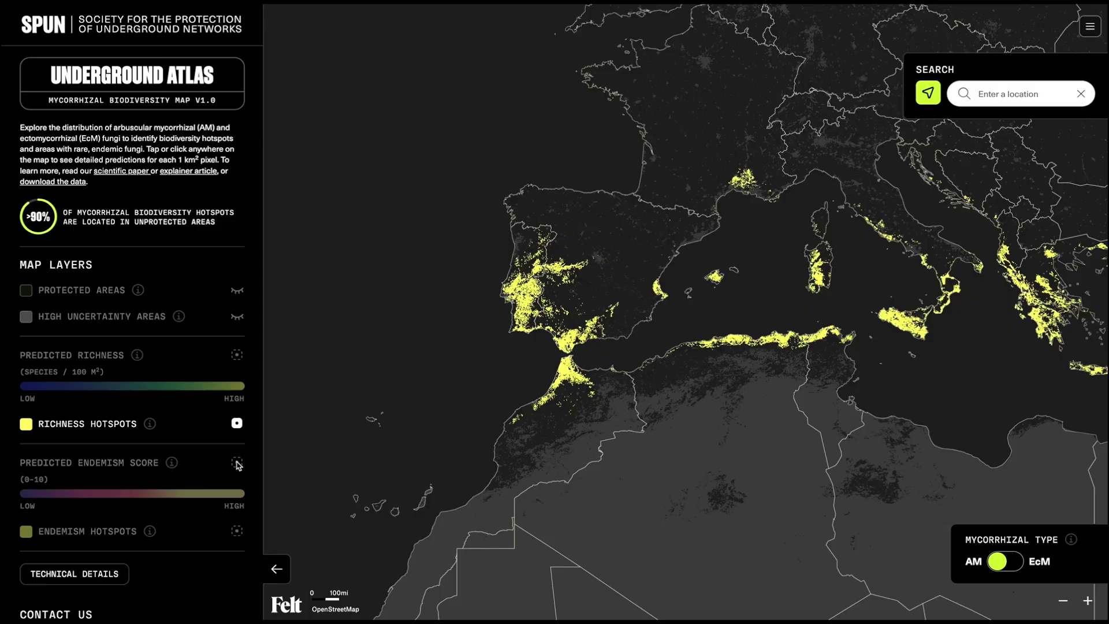
Show the Predicted Endemism Score layer and zoom into the Yucatán region of Mexico.
left_click(236, 462)
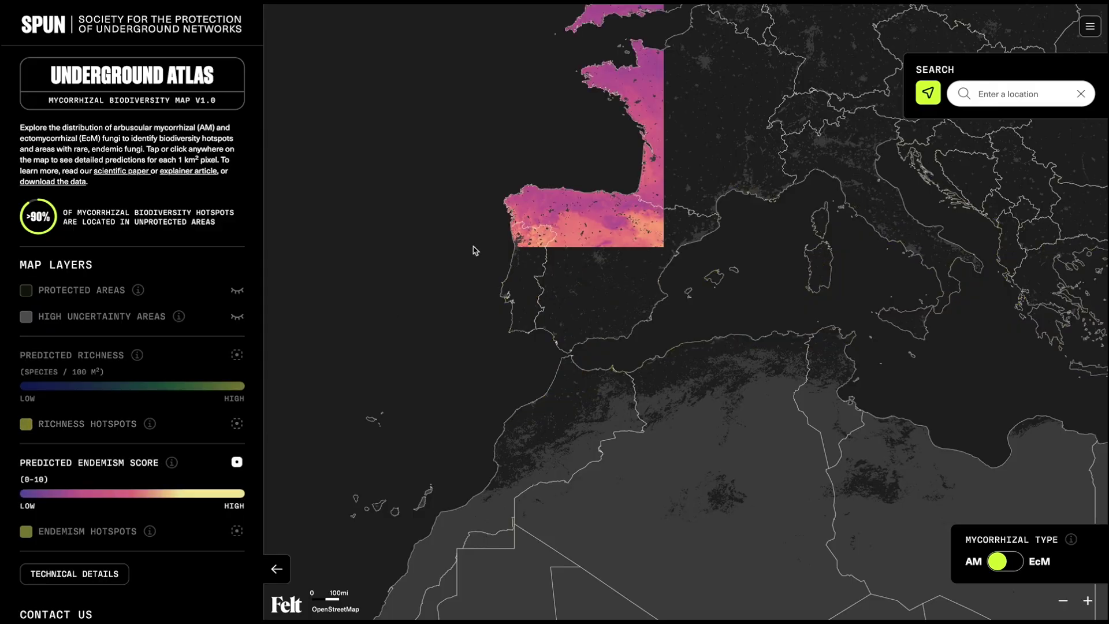
scroll(472, 251, "down", 3)
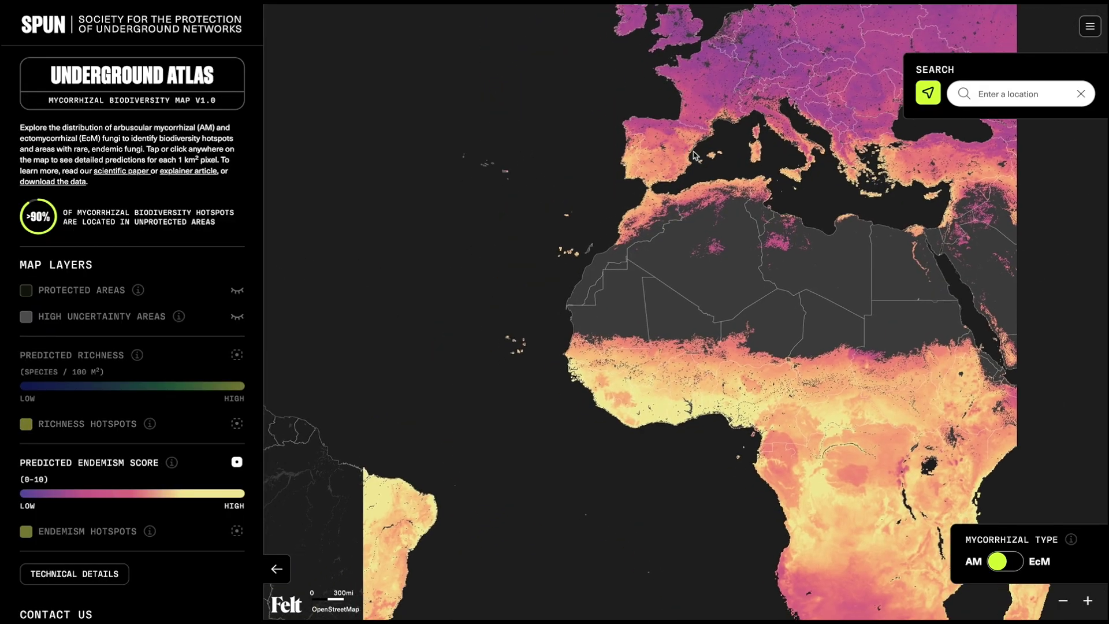
left_click_drag(466, 264, 543, 354)
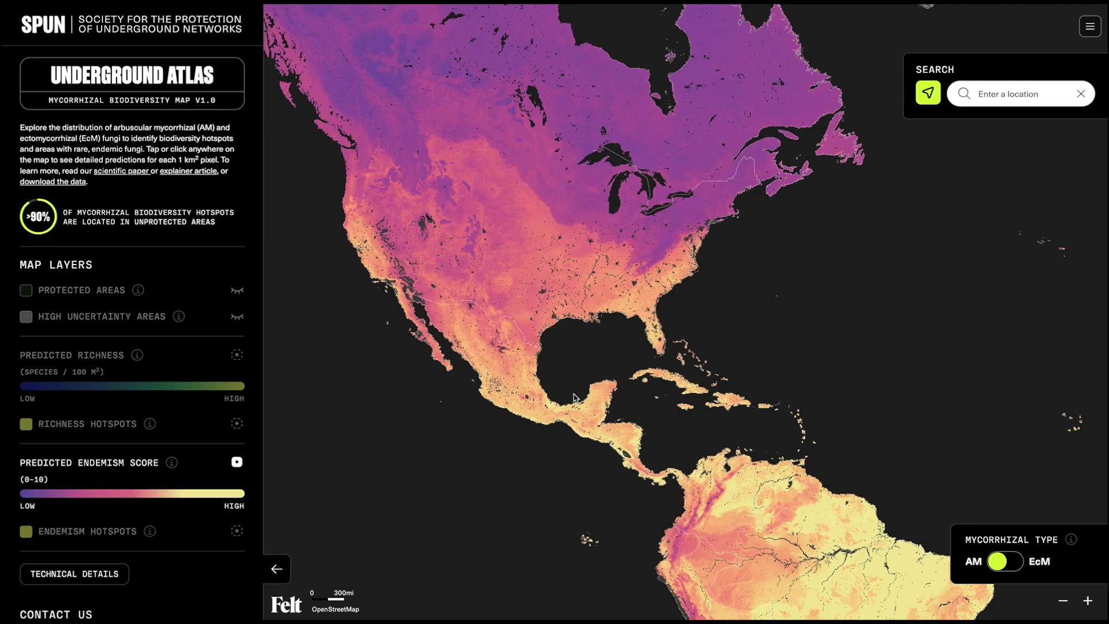
scroll(576, 414, "up", 3)
scroll(577, 416, "up", 3)
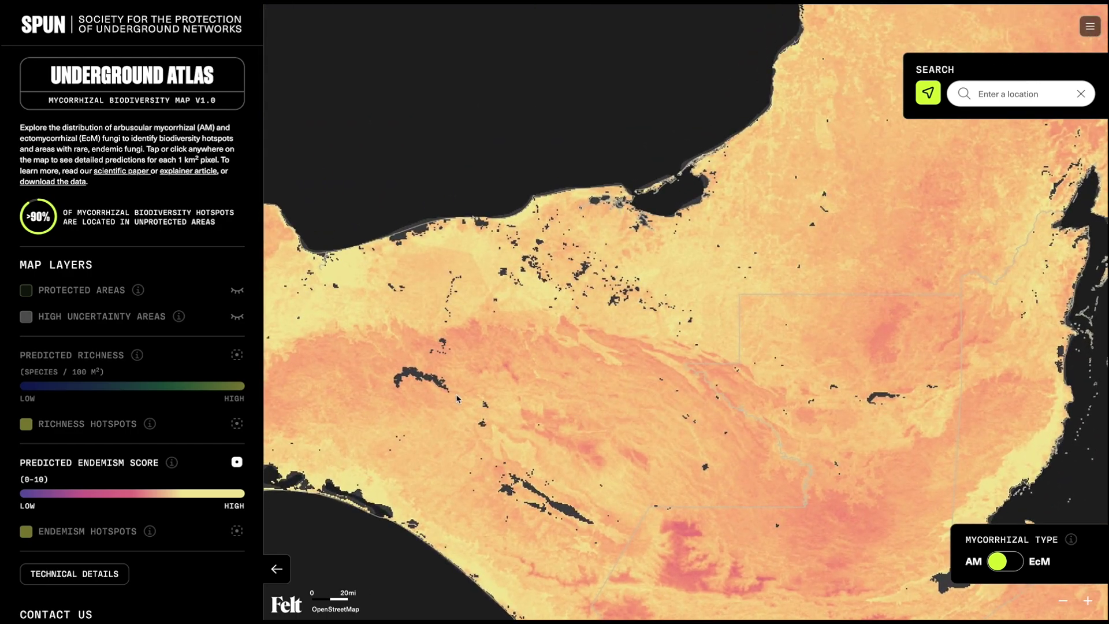
Read endemism scores of 5.8 and 5.0 at two southern Mexico pixels, then zoom out.
left_click(462, 371)
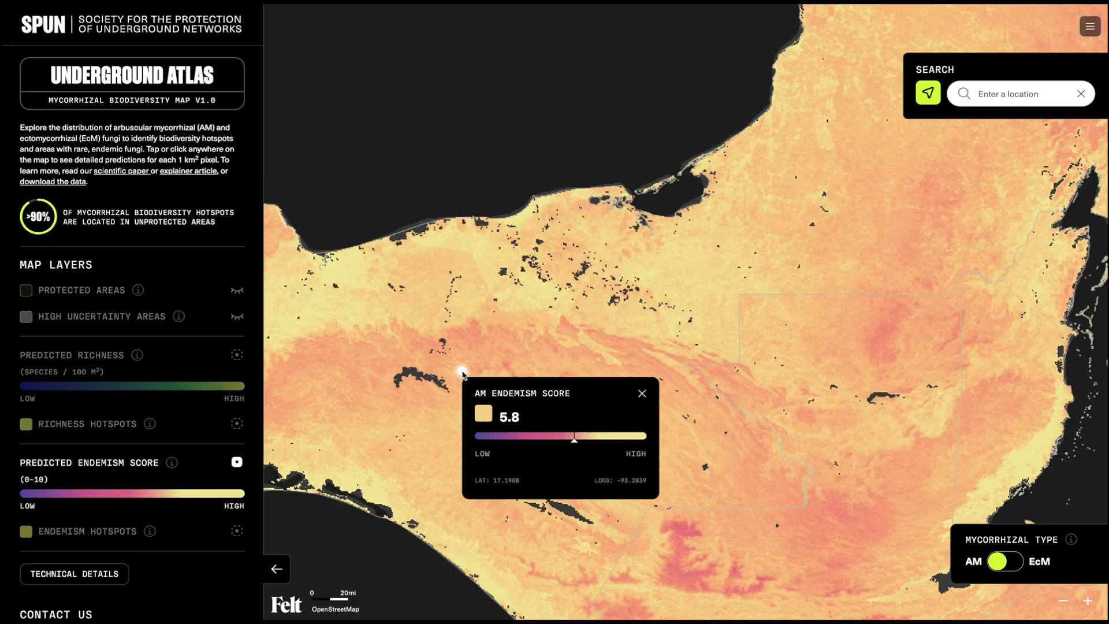
left_click(710, 418)
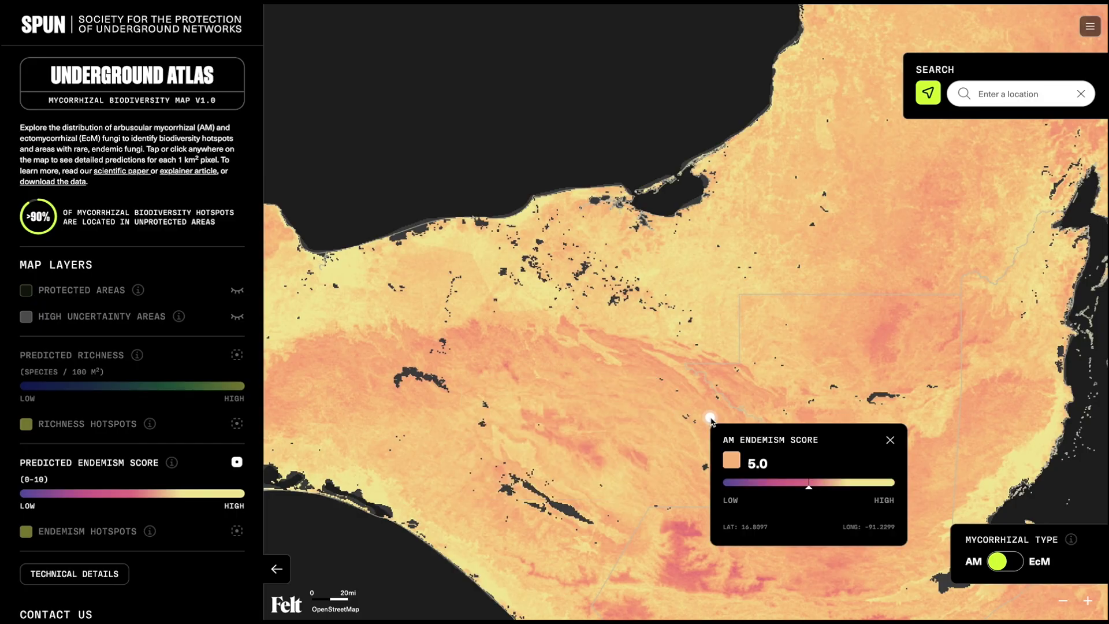
scroll(792, 342, "down", 3)
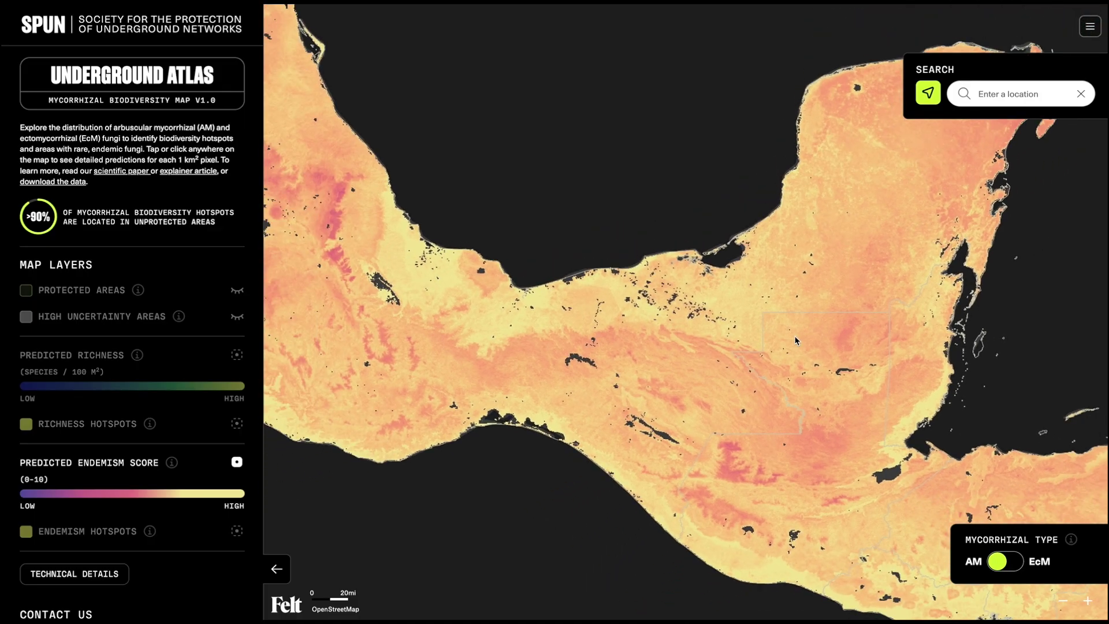
scroll(795, 341, "down", 2)
scroll(838, 308, "down", 2)
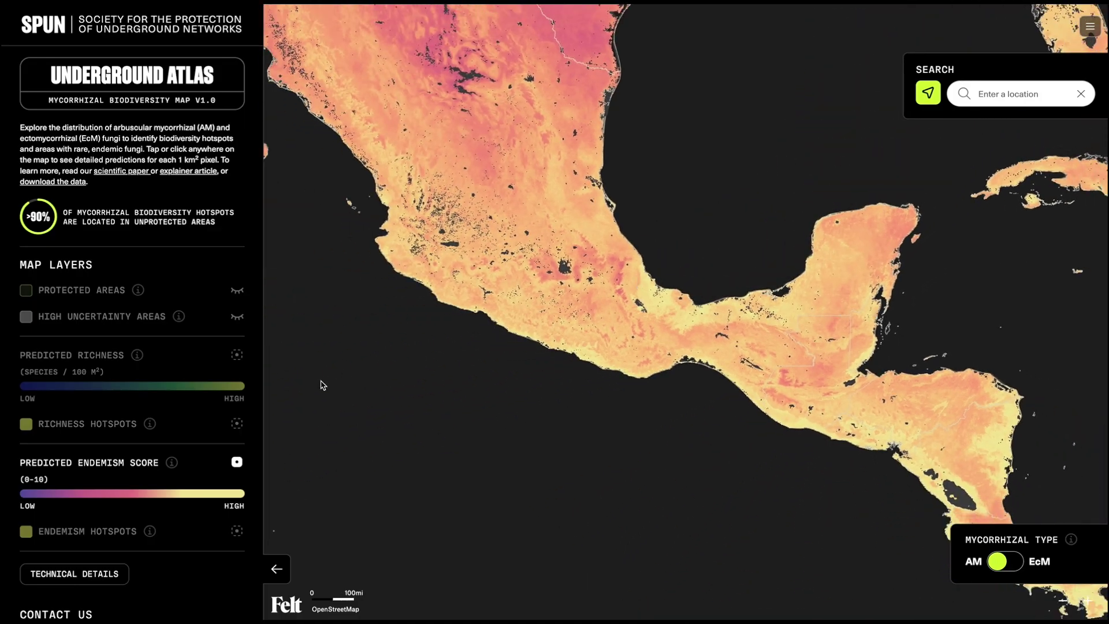
Return to the Predicted Richness layer and pan across the Atlantic to West Africa.
left_click(237, 356)
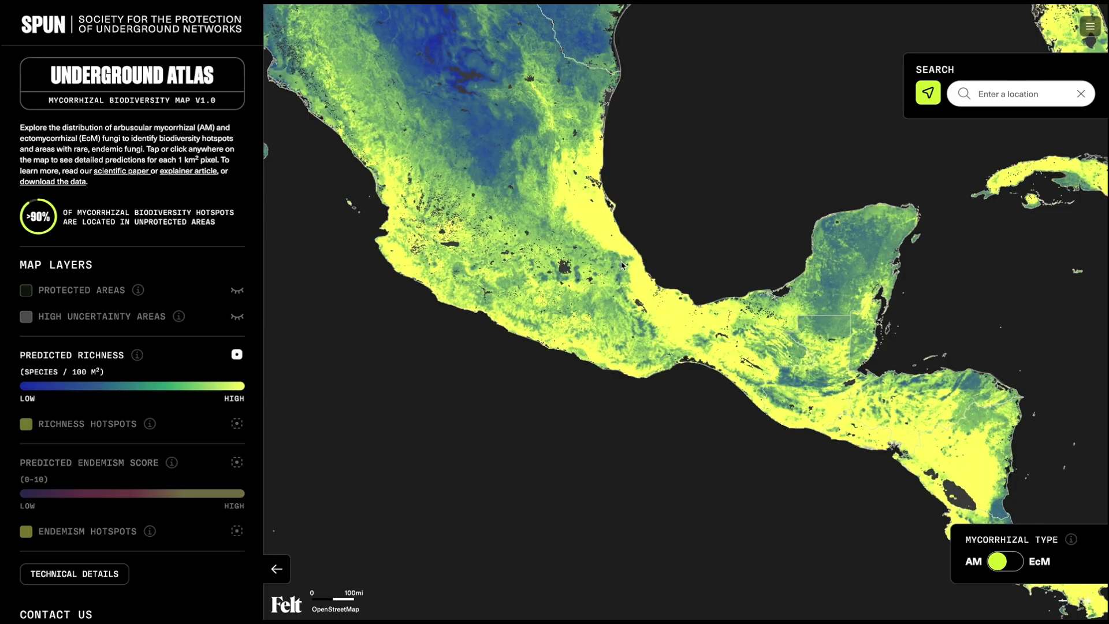
scroll(836, 222, "down", 2)
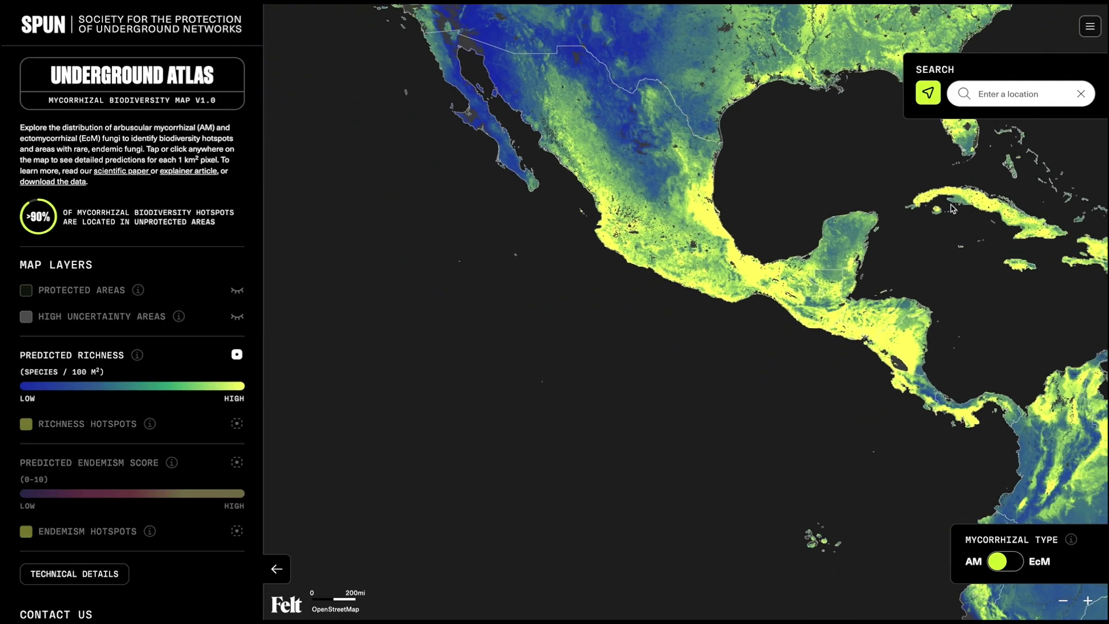
left_click_drag(952, 208, 474, 191)
left_click_drag(947, 243, 547, 230)
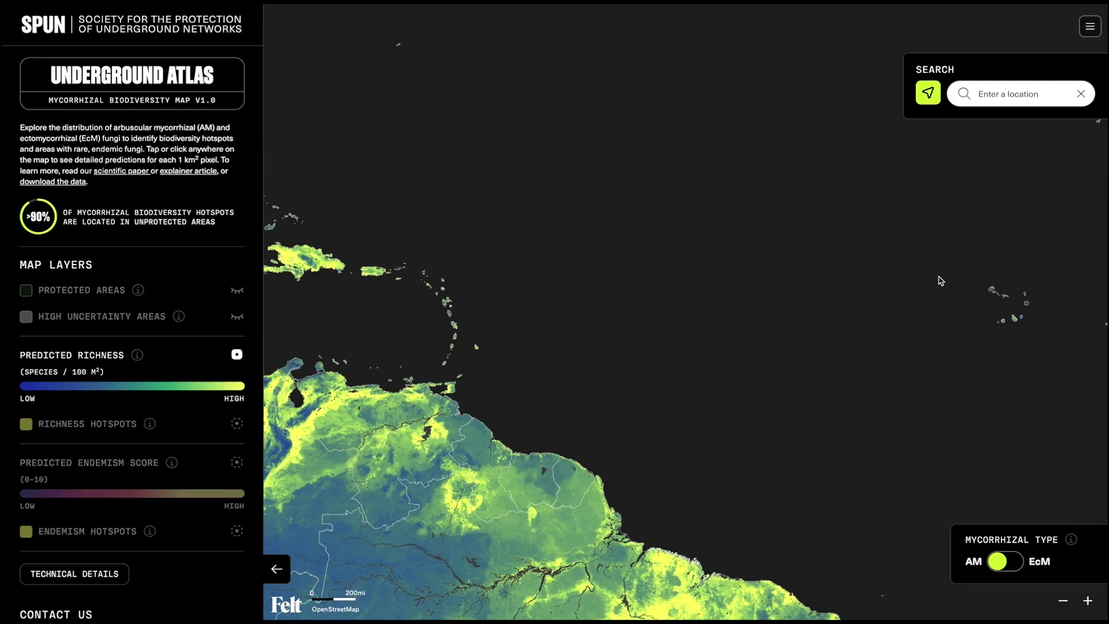
left_click_drag(940, 281, 612, 287)
left_click_drag(878, 353, 567, 237)
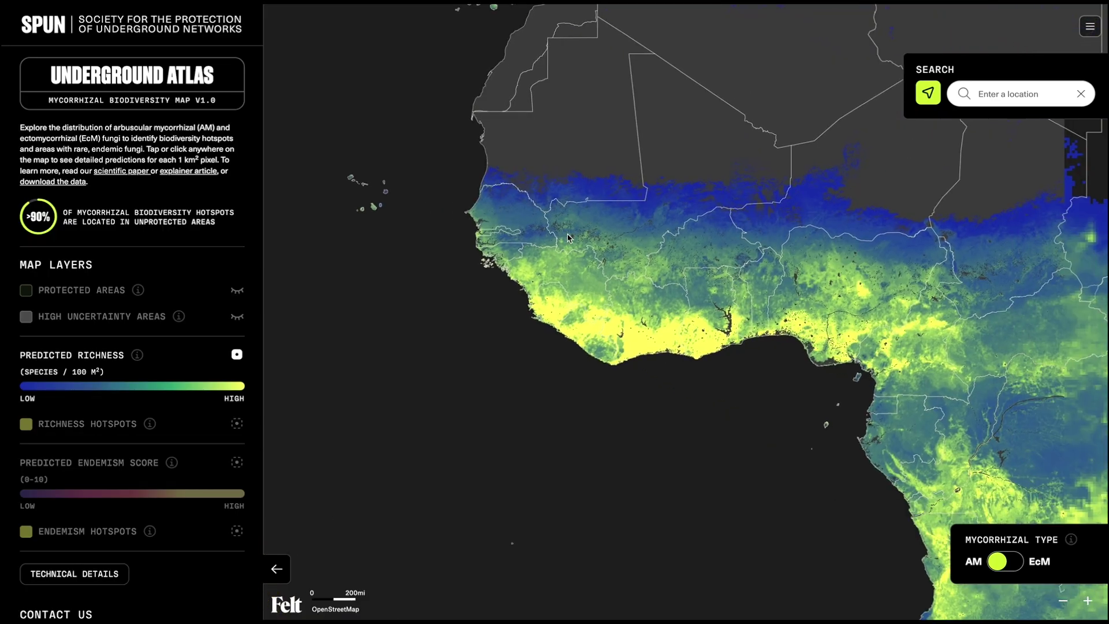
Zoom in closely on the Ivory Coast–Ghana area.
scroll(697, 306, "up", 3)
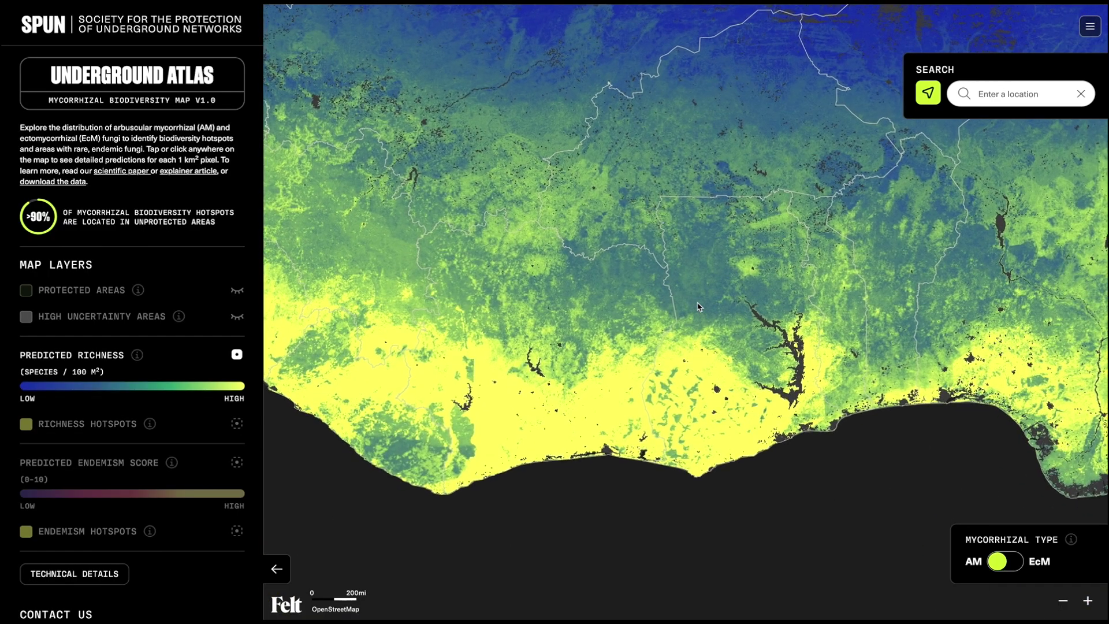
scroll(697, 306, "up", 2)
scroll(692, 370, "up", 2)
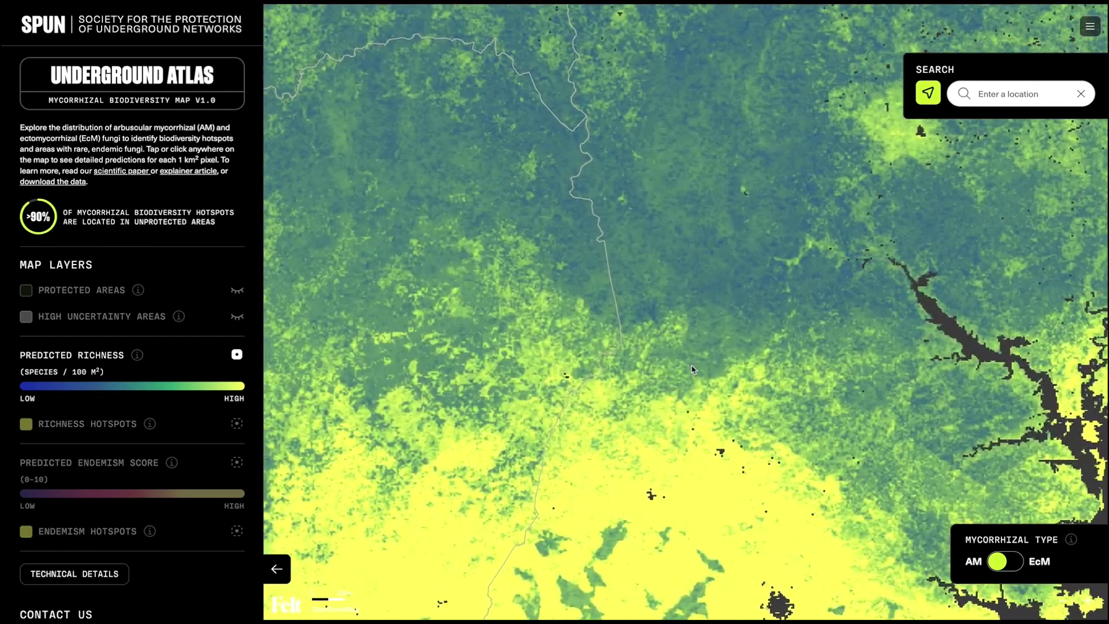
scroll(692, 369, "up", 2)
scroll(685, 369, "up", 2)
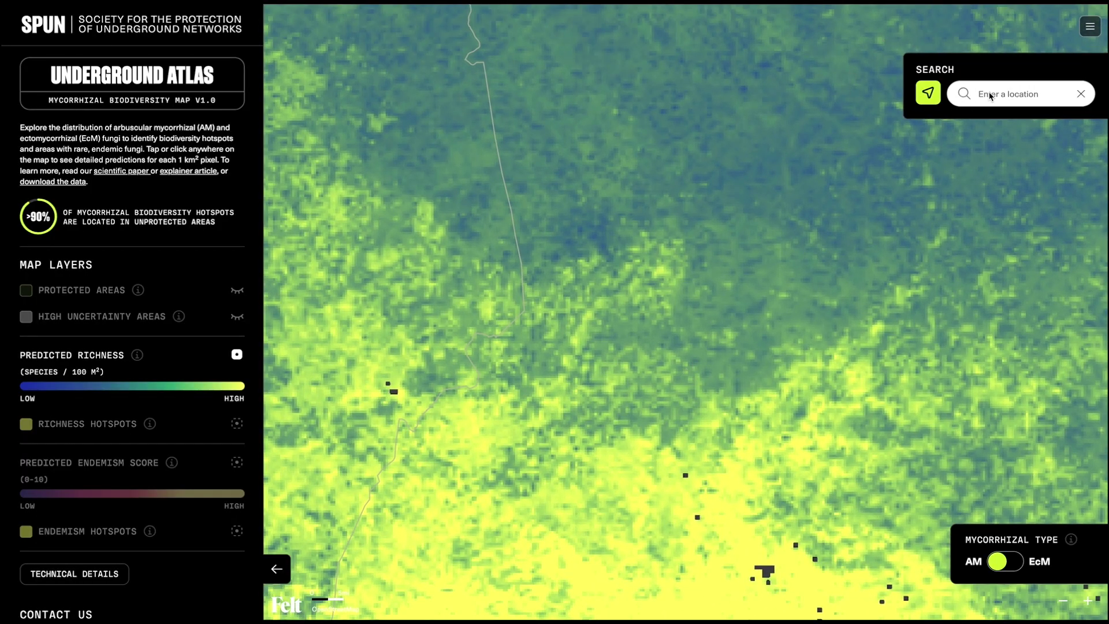
Search 'accra' to fly to Accra, Ghana, and read pixel AM richness of 26 and 27 species per 100 m².
type("accra")
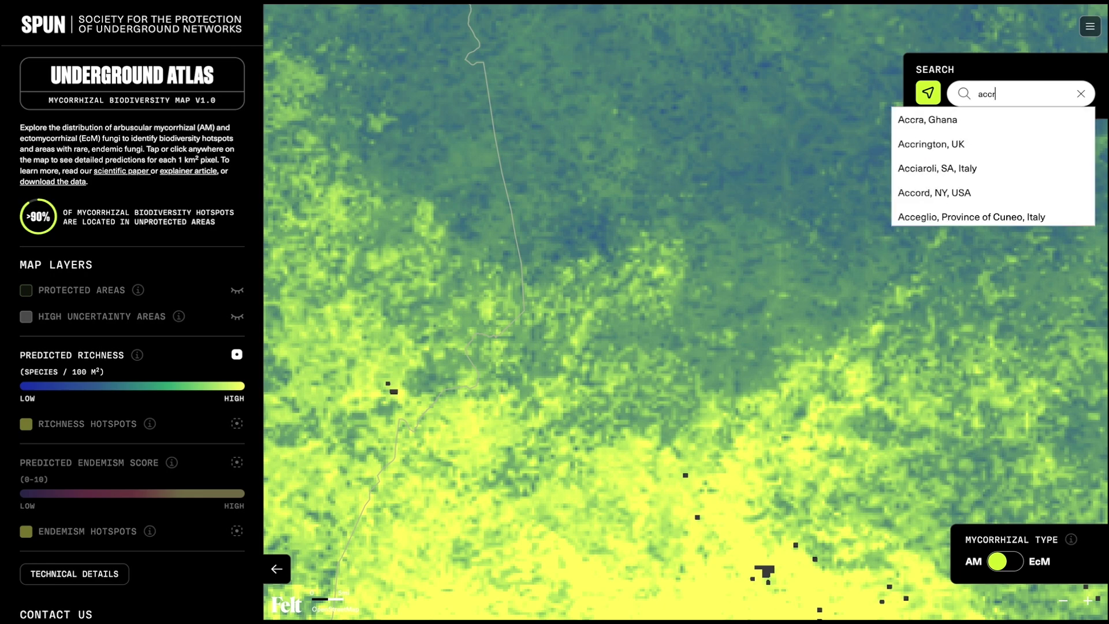
left_click(974, 118)
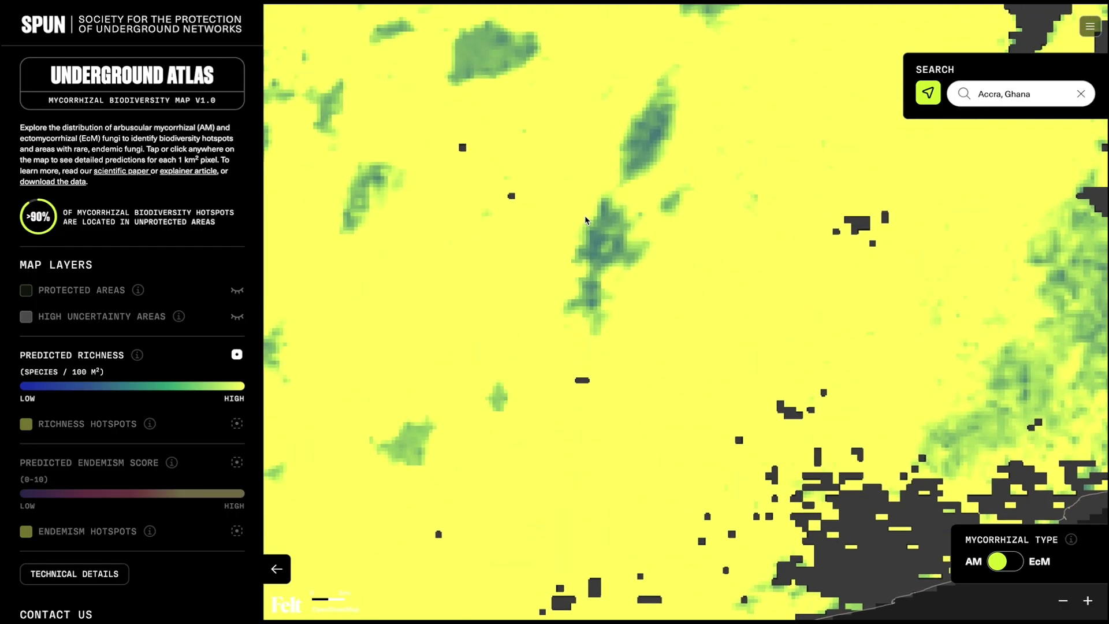
left_click(594, 250)
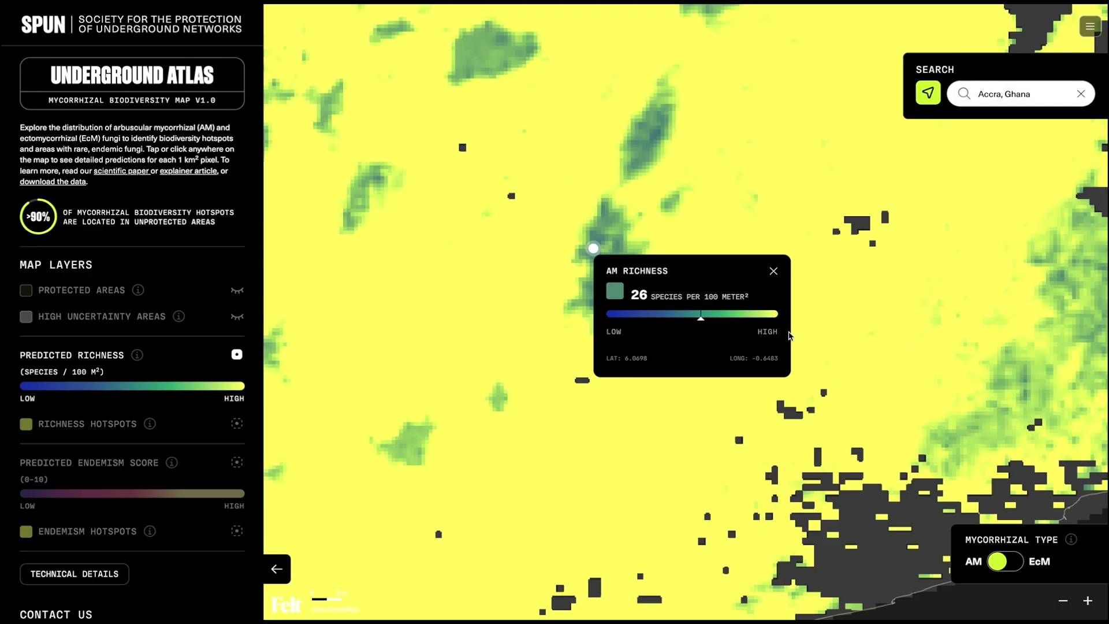
left_click(636, 159)
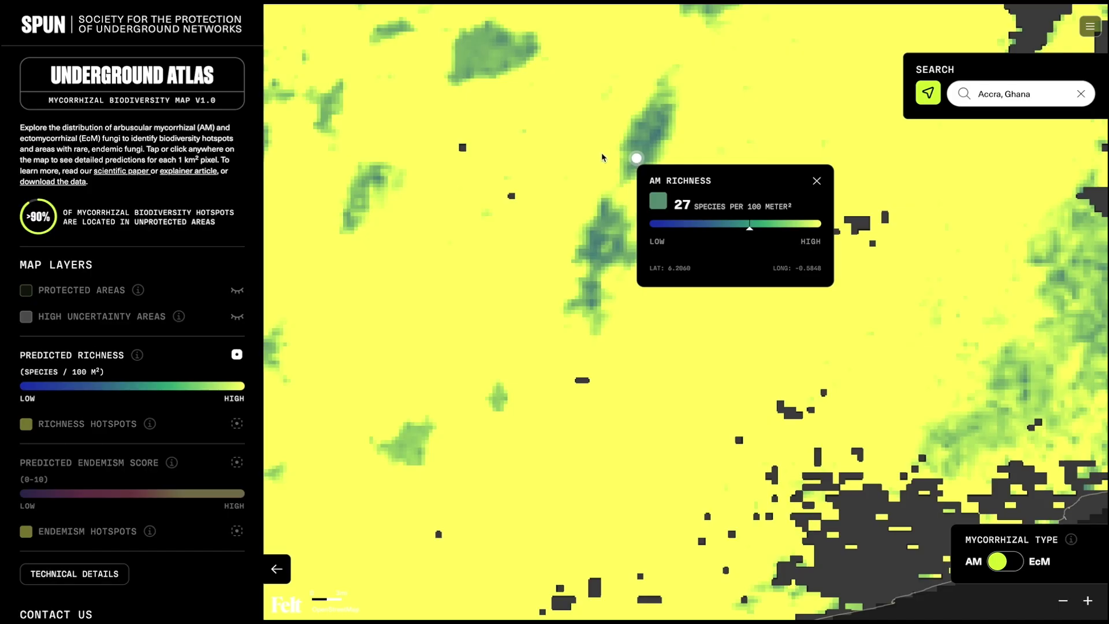
Zoom out three times and recentre on the Ghana–Côte d'Ivoire coastline.
scroll(601, 153, "down", 5)
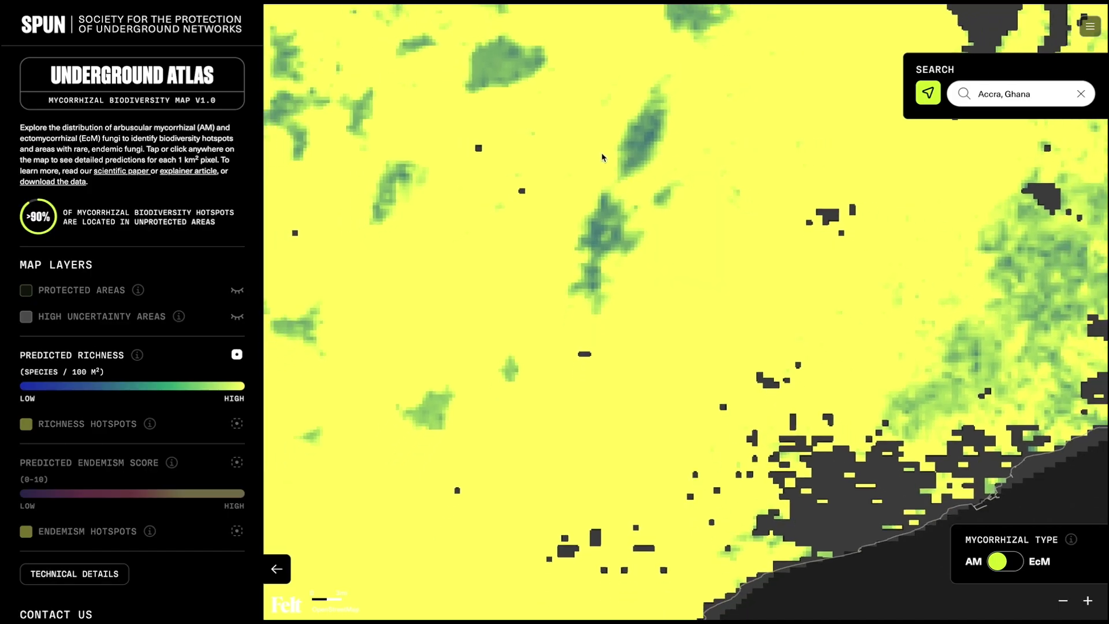
scroll(601, 152, "down", 5)
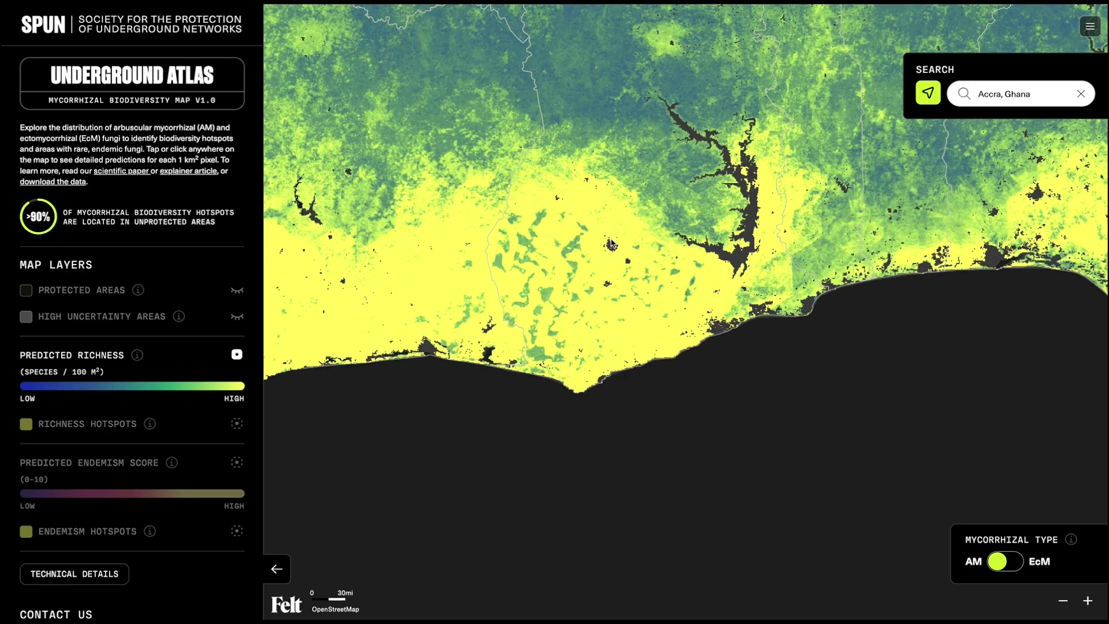
scroll(560, 157, "down", 3)
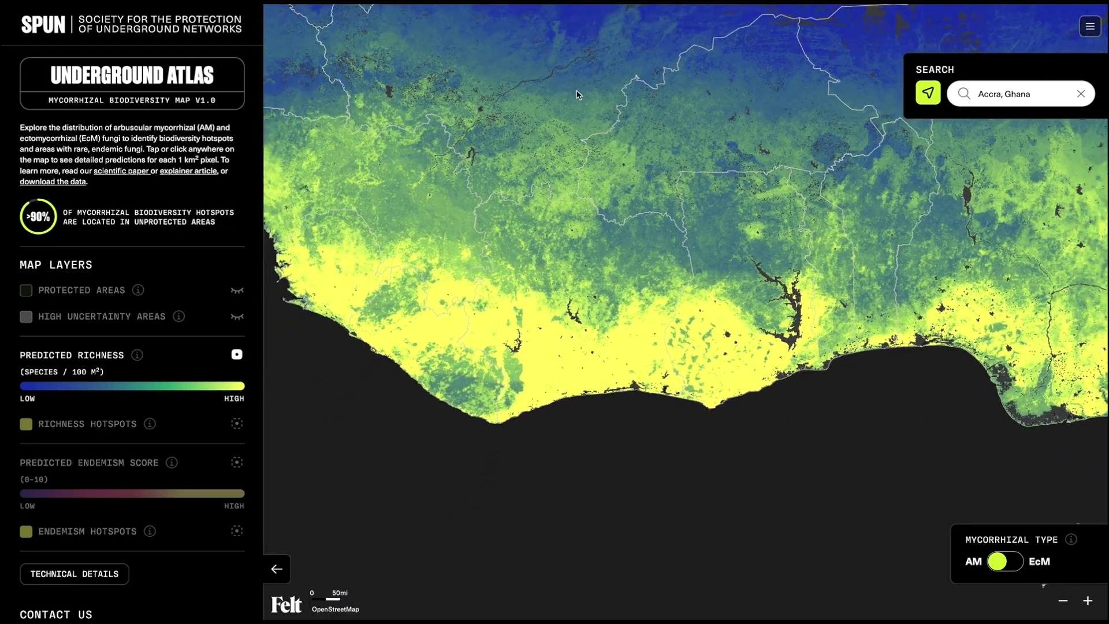
left_click_drag(577, 94, 554, 206)
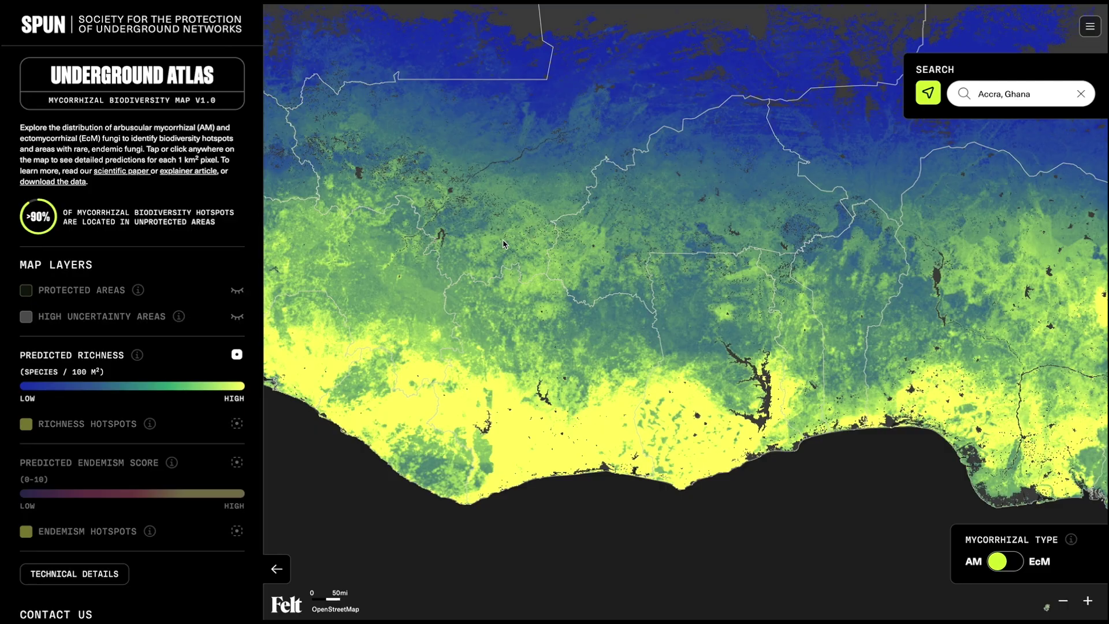
Turn on the Protected Areas overlay and zoom into the West African reserves.
left_click(237, 291)
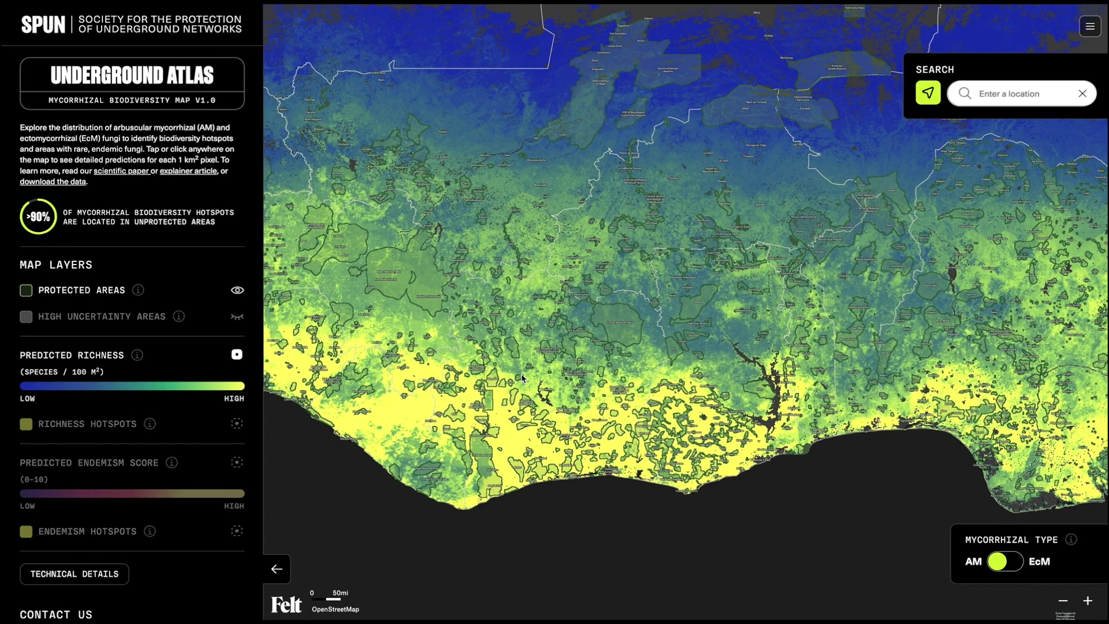
scroll(522, 378, "up", 2)
scroll(578, 385, "up", 2)
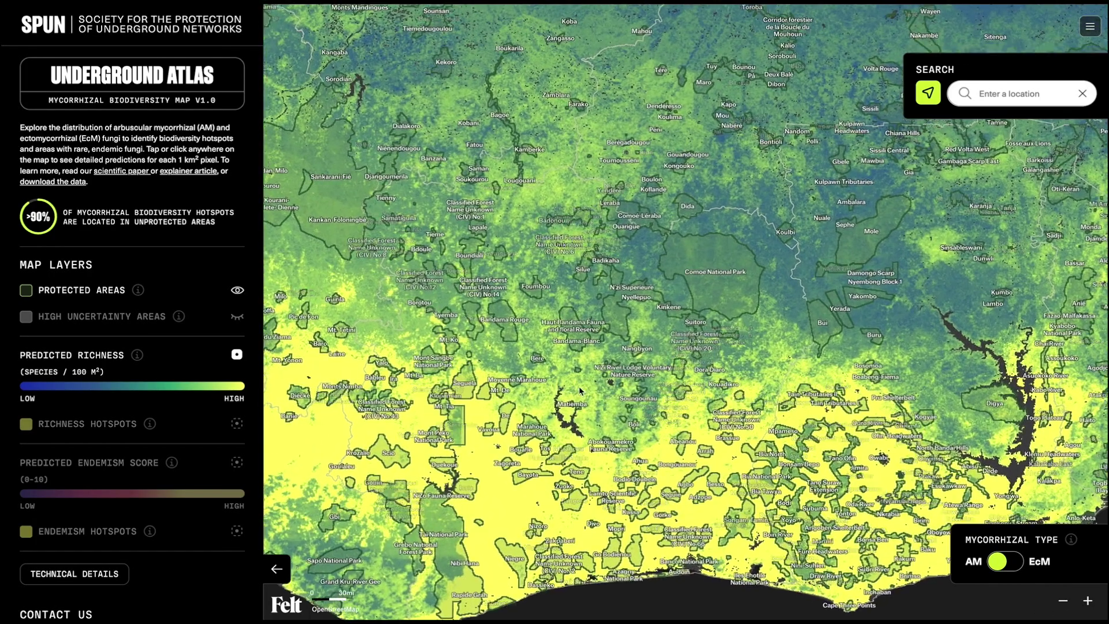
scroll(579, 386, "up", 1)
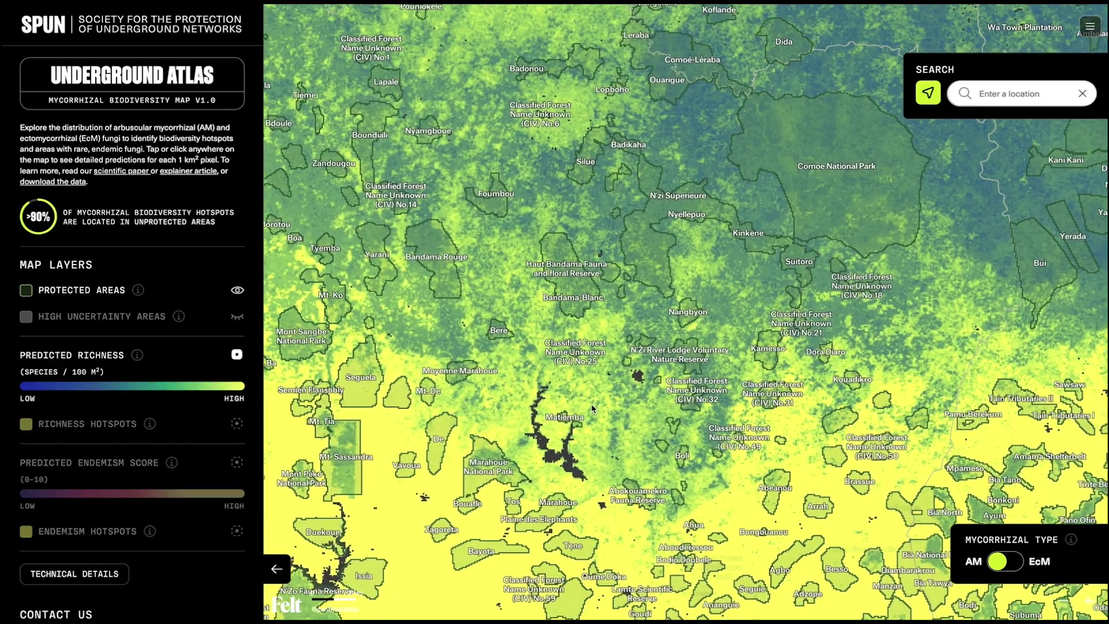
scroll(591, 403, "up", 1)
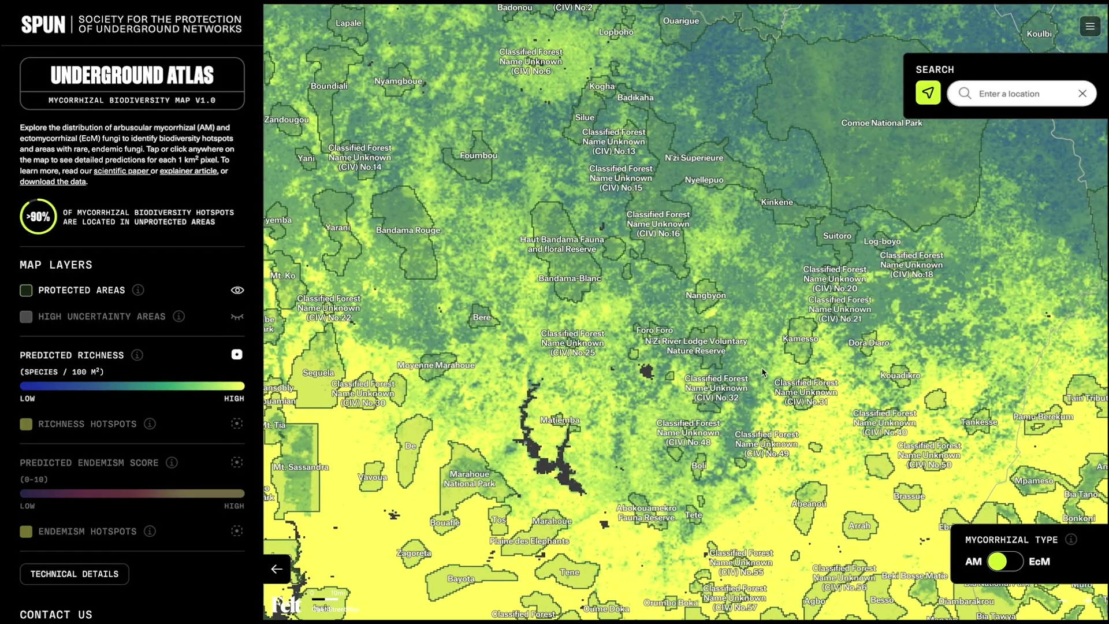
scroll(767, 366, "right", 5)
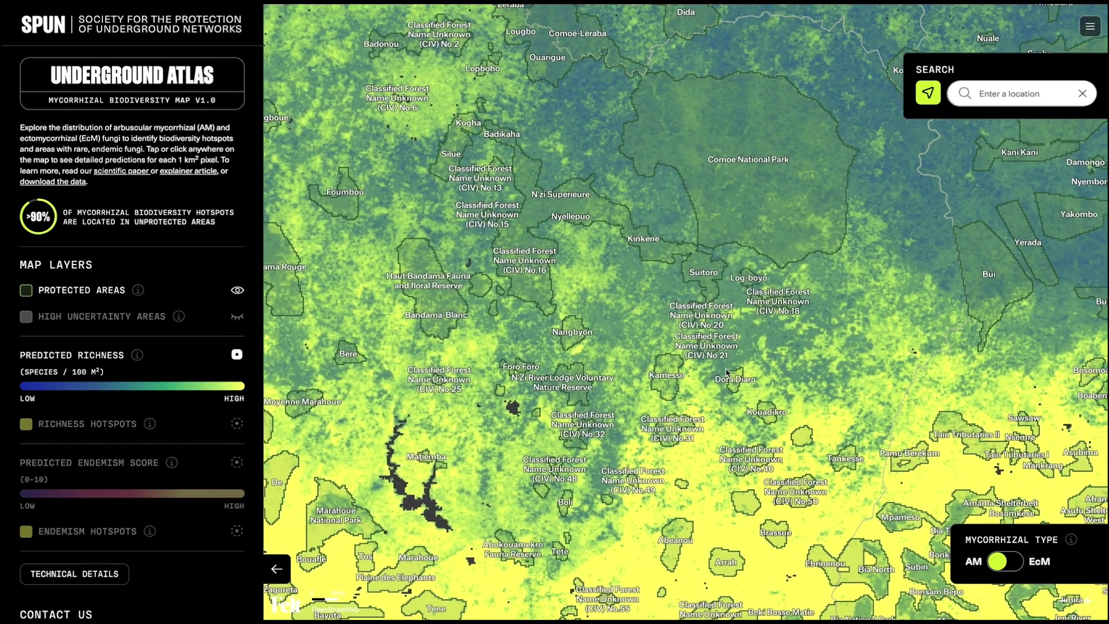
scroll(797, 354, "right", 9)
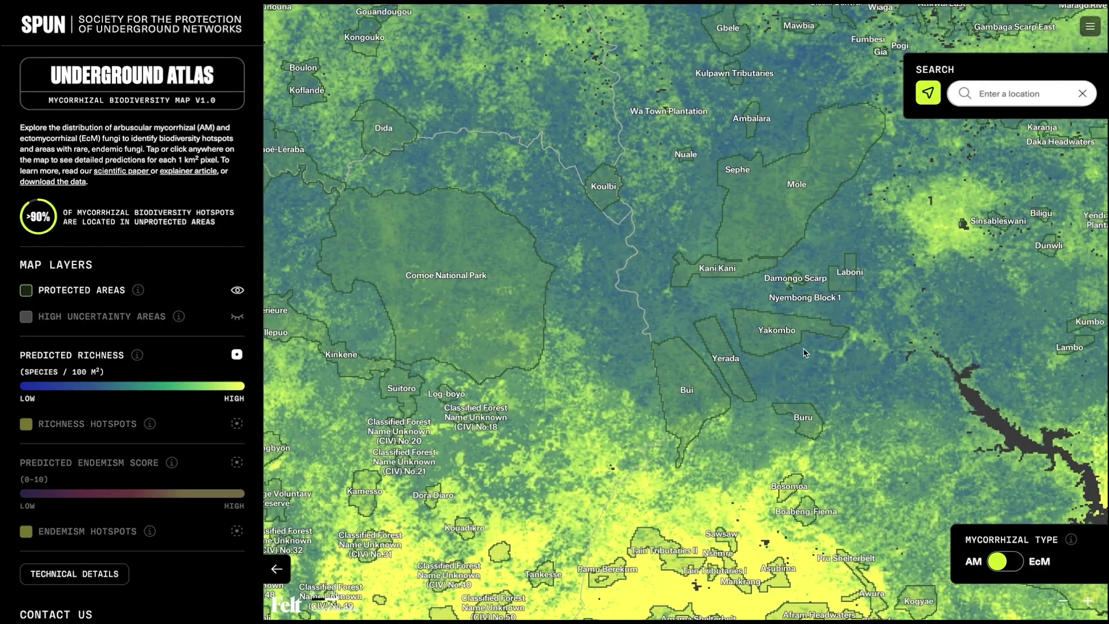
Pan across the reserves around Comoe National Park, then zoom out toward the Sahel edge.
left_click_drag(806, 352, 740, 450)
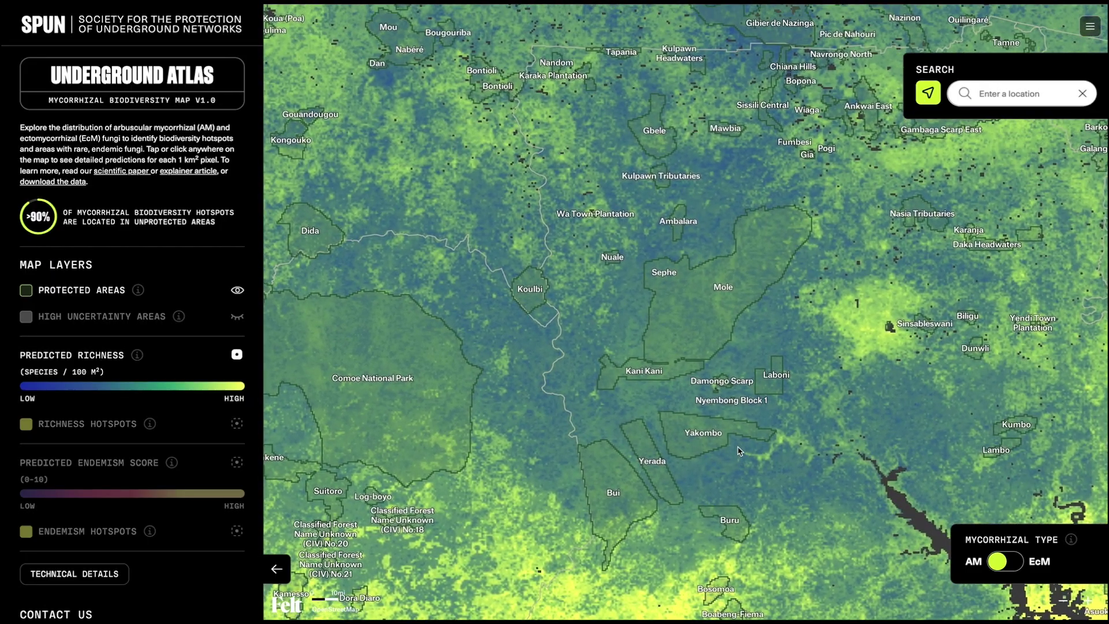
left_click_drag(729, 196, 806, 343)
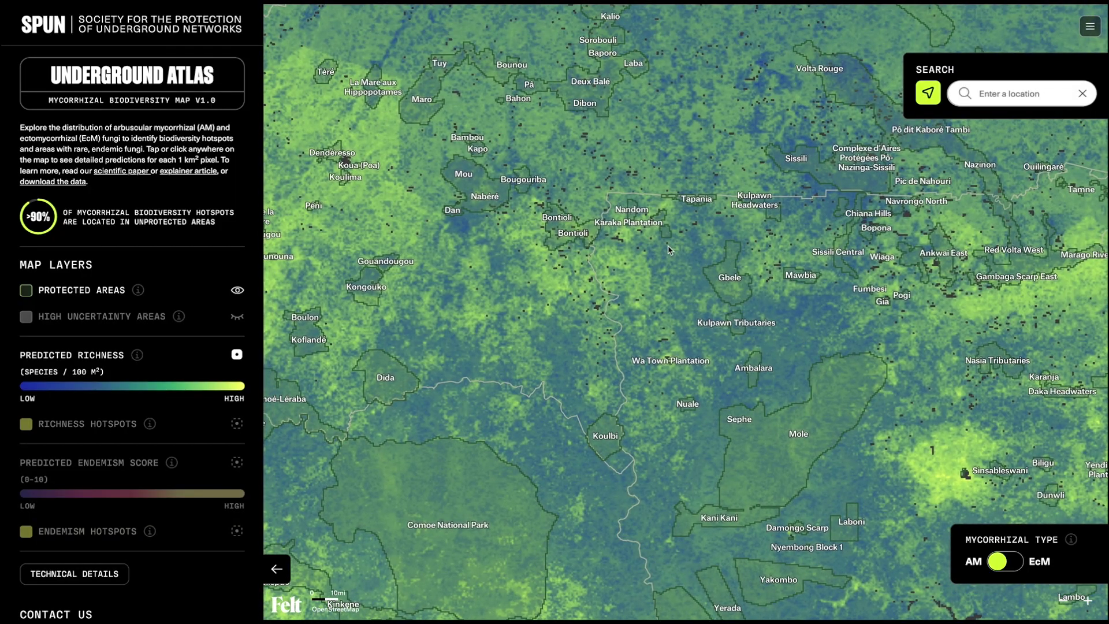
left_click_drag(669, 250, 709, 330)
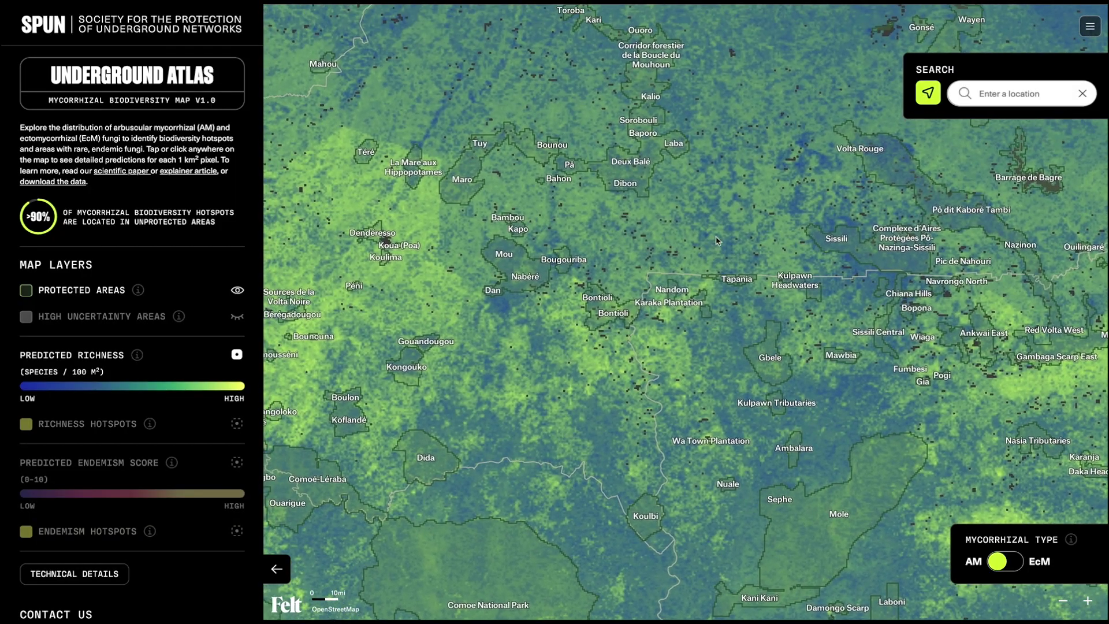
scroll(716, 240, "down", 5)
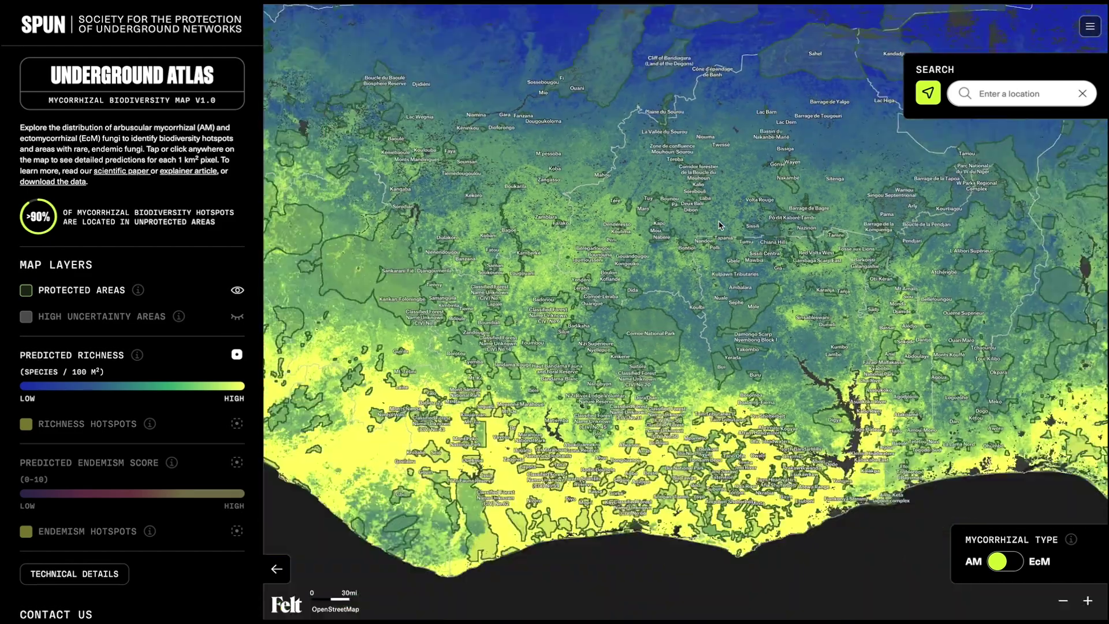
scroll(720, 225, "down", 5)
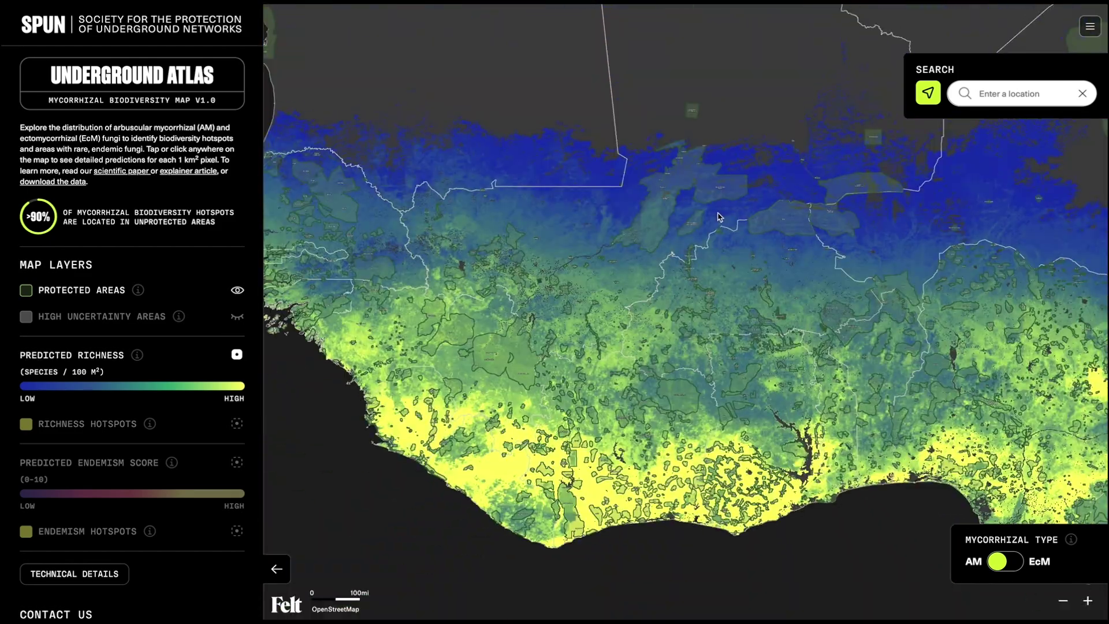
left_click_drag(719, 217, 686, 248)
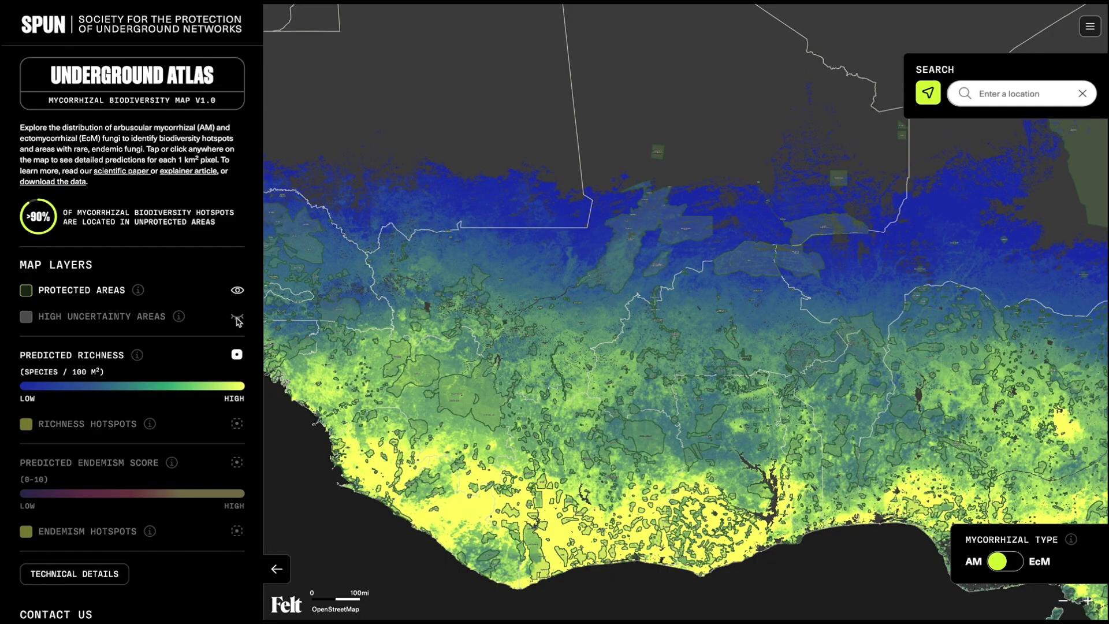
Turn on High Uncertainty Areas and read a pixel near Ansongo Giraffe Reserve: 10 AM species.
left_click(237, 318)
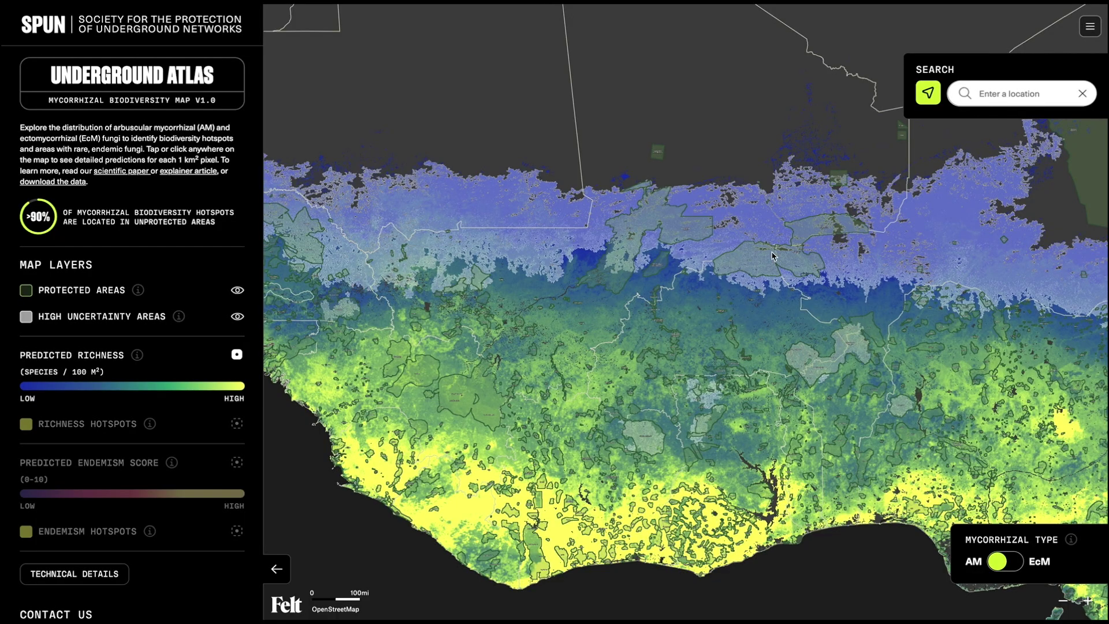
left_click_drag(754, 233, 642, 337)
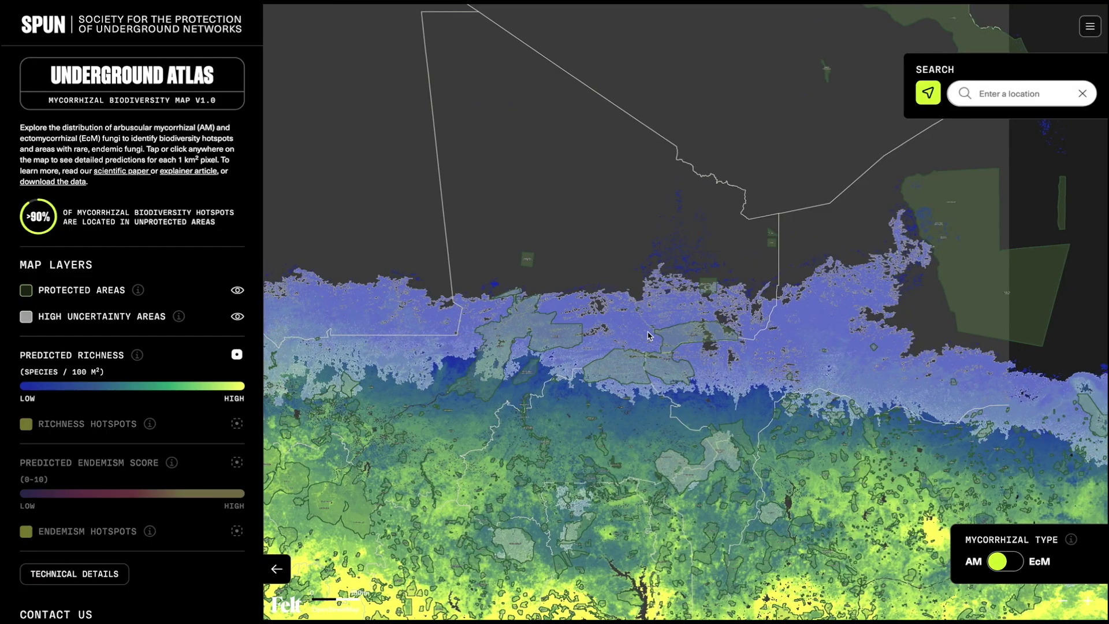
scroll(675, 337, "up", 3)
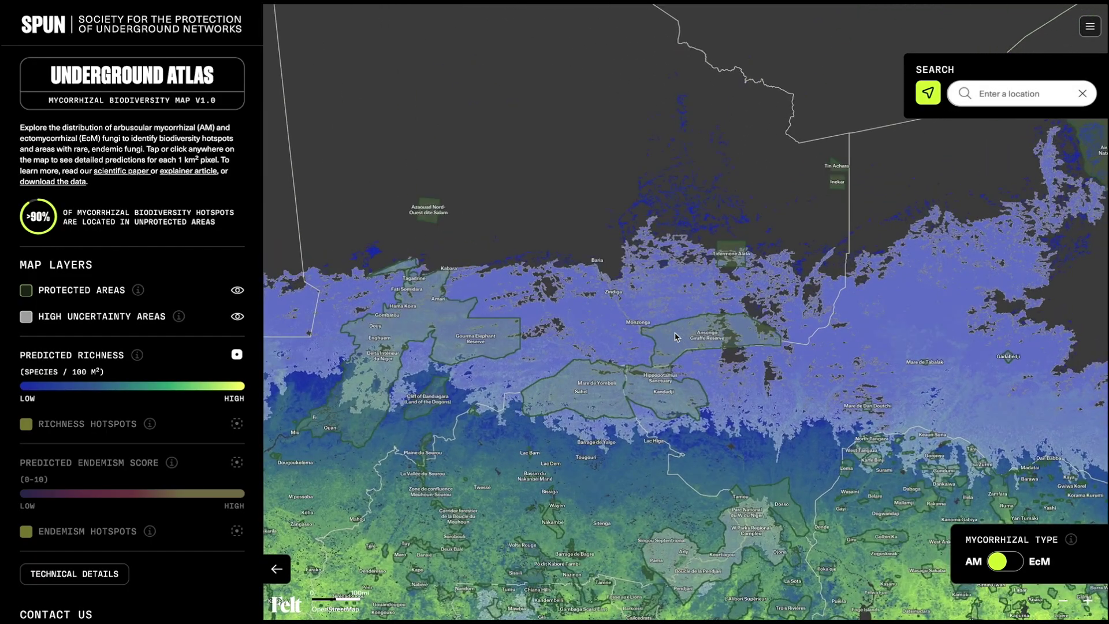
scroll(760, 308, "up", 5)
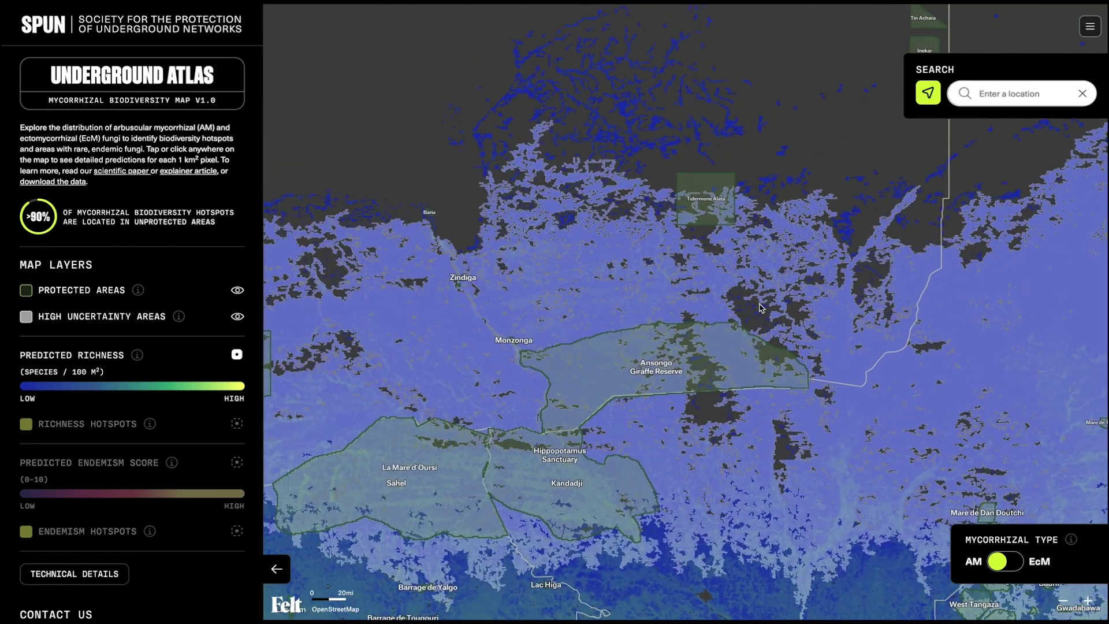
scroll(760, 307, "up", 3)
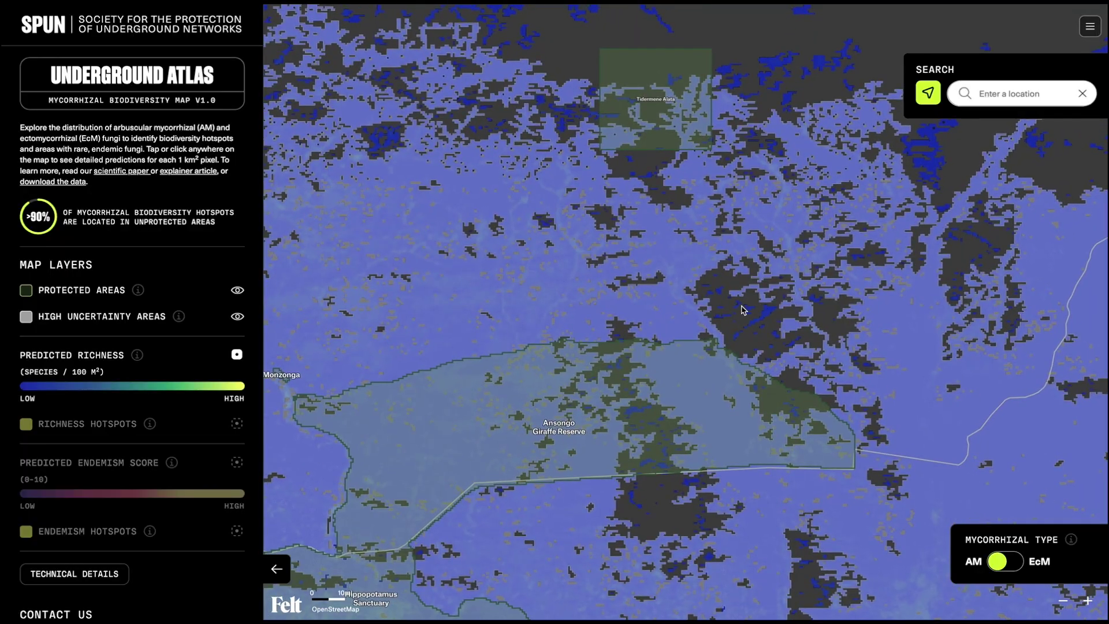
left_click(447, 311)
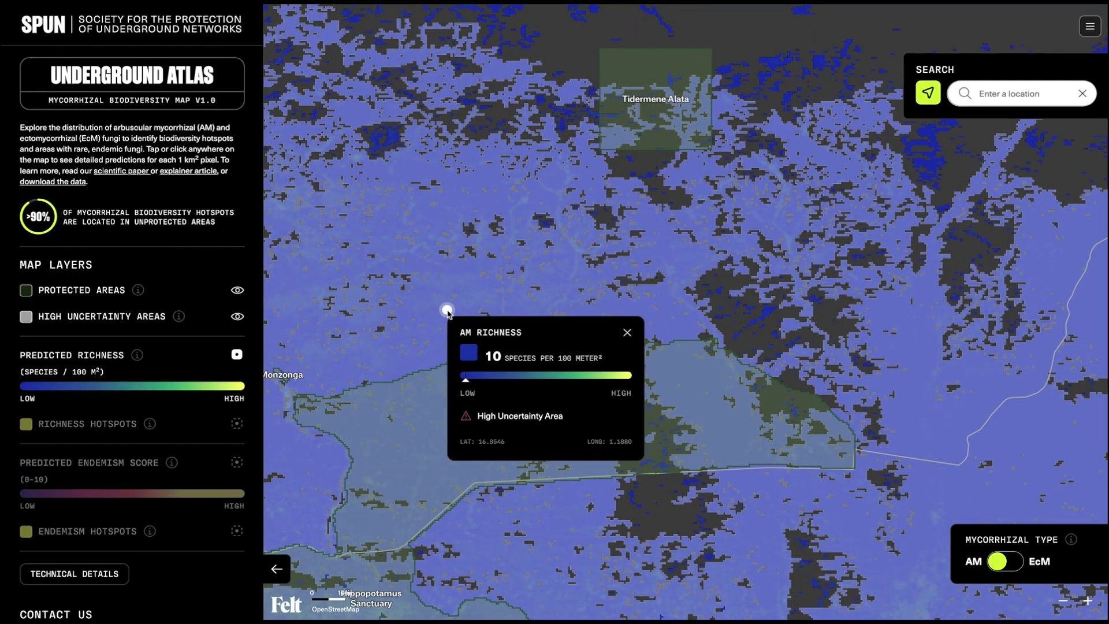